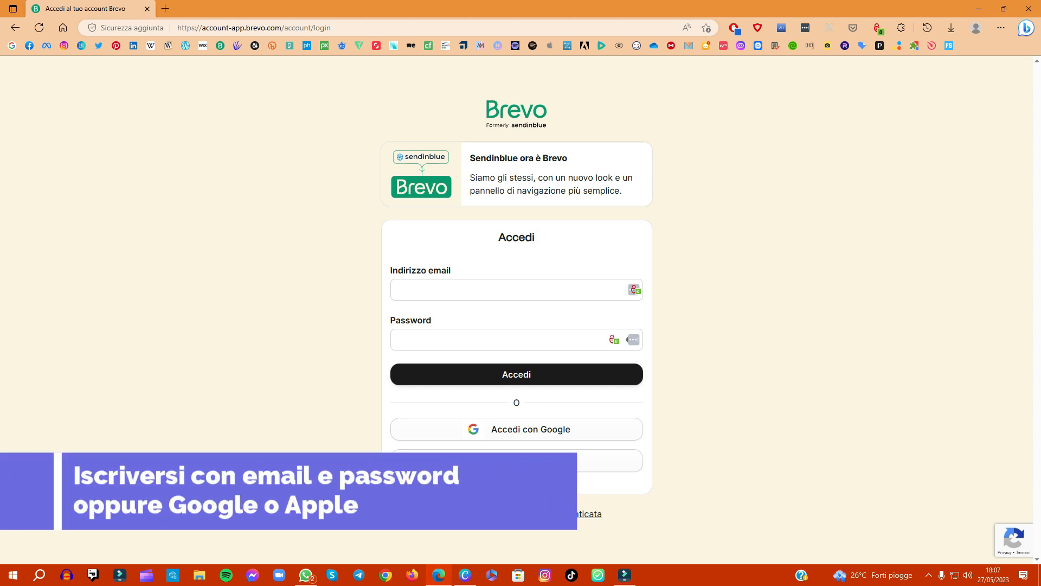
Step: Register a new Brevo account with a Google account and continue with the free plan
left_click(457, 529)
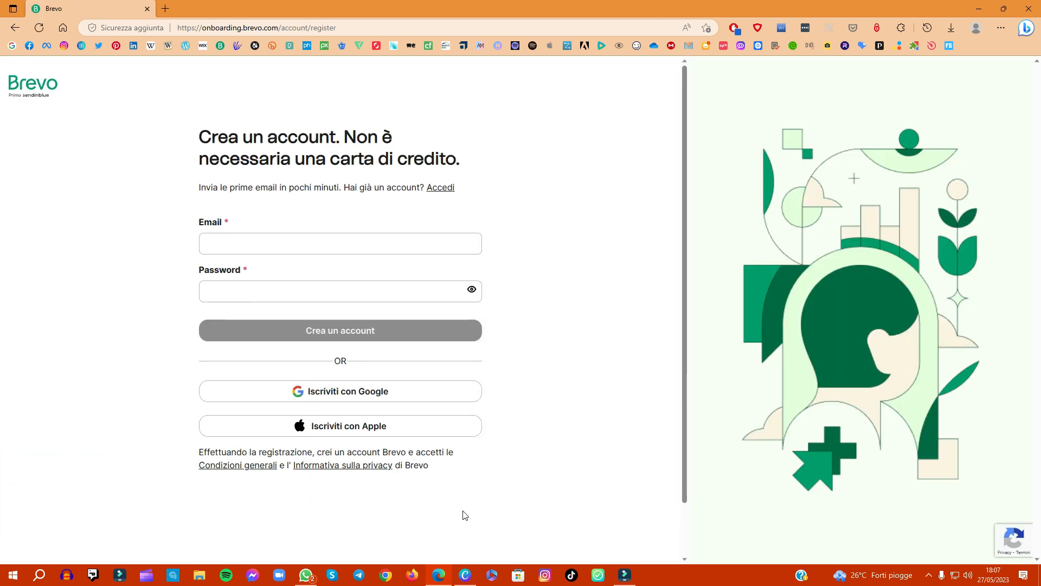
left_click(390, 400)
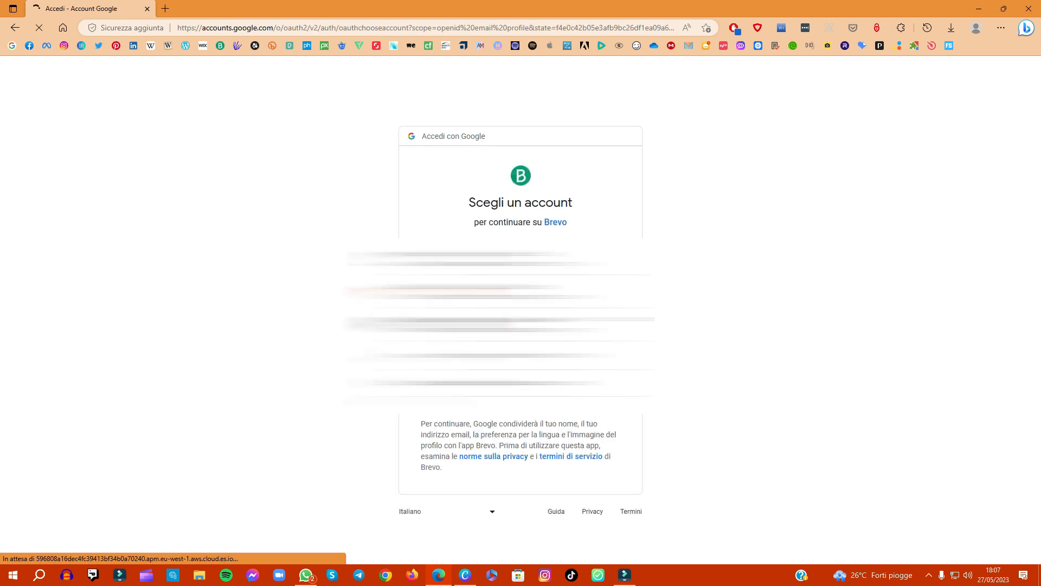
left_click(505, 258)
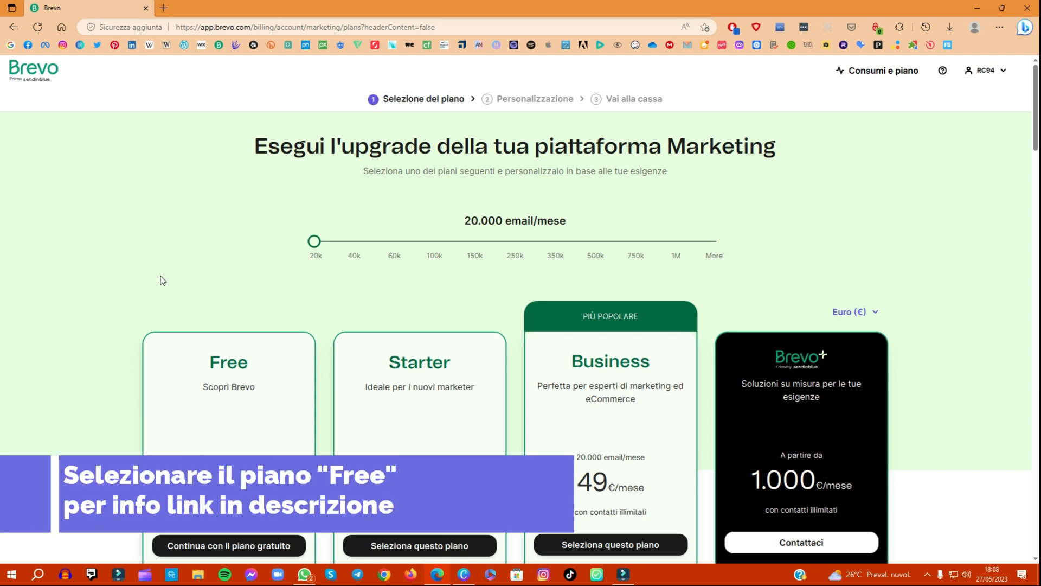
scroll(174, 241, "down", 5)
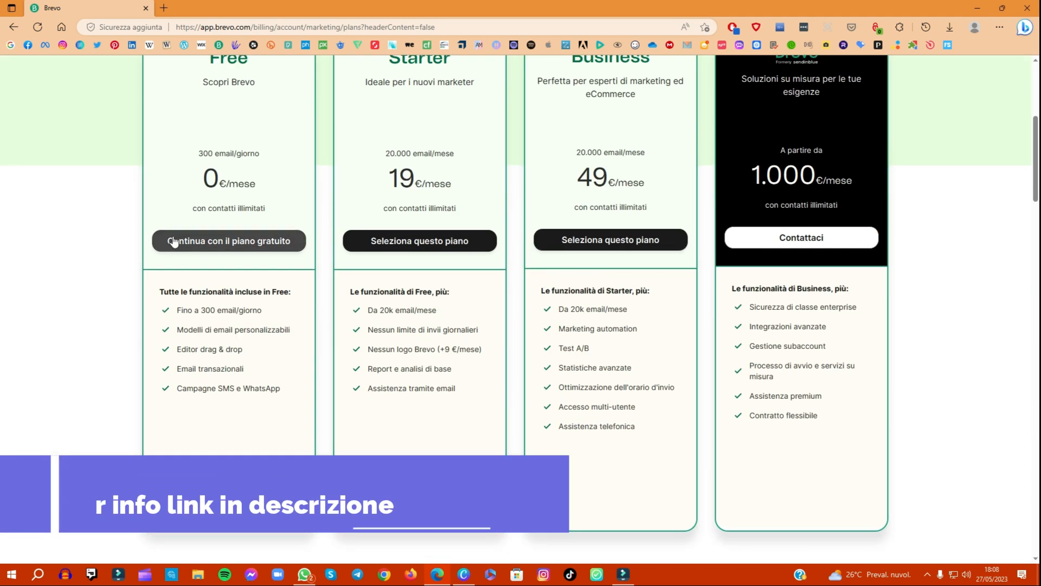
left_click(189, 242)
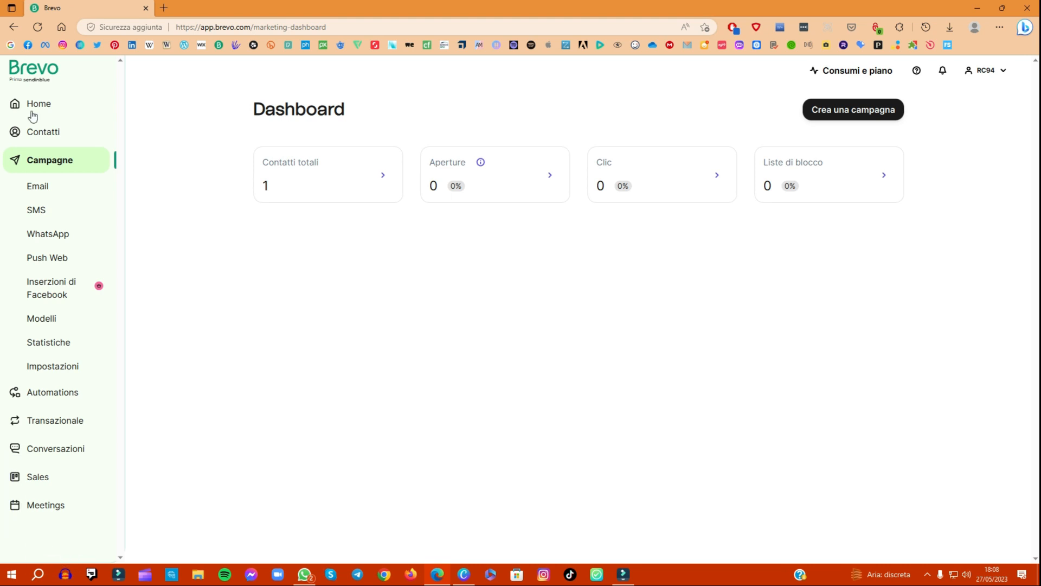
Step: Create a contact subscription form named "Iscriviti alla newsletter di RC94 Tutorial" and proceed to its design phase
left_click(41, 133)
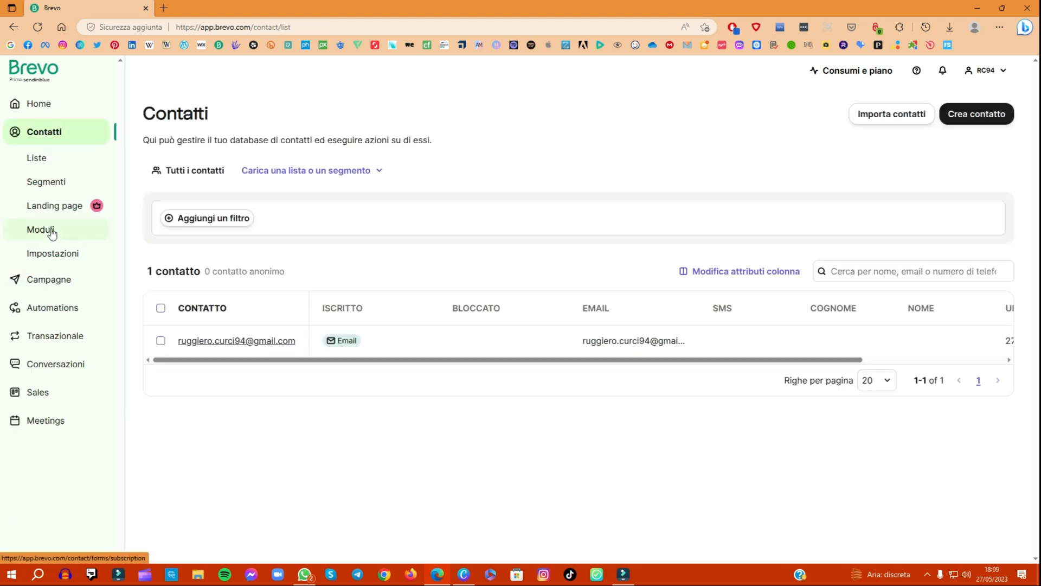
left_click(52, 228)
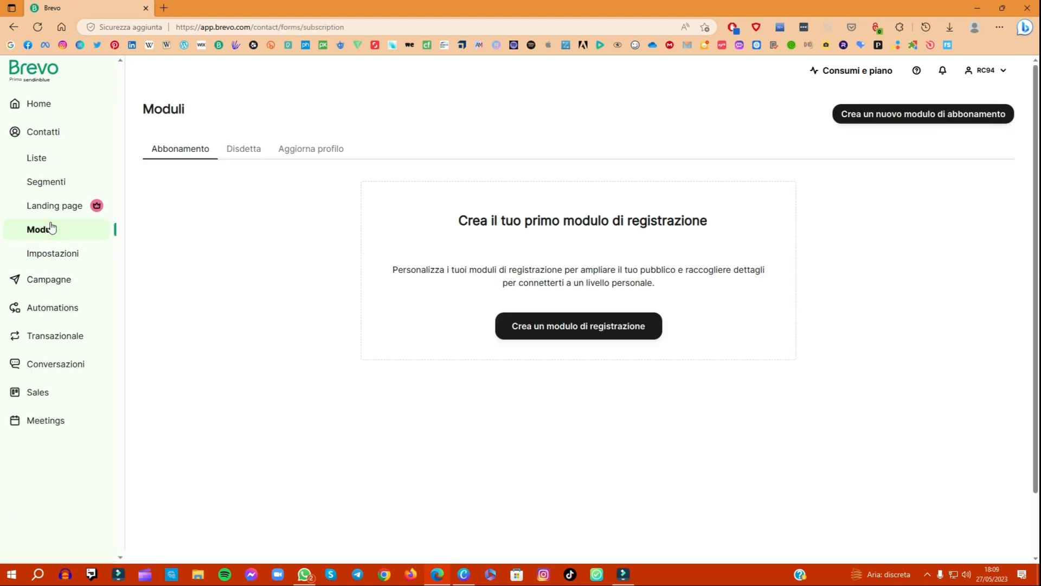
left_click(570, 331)
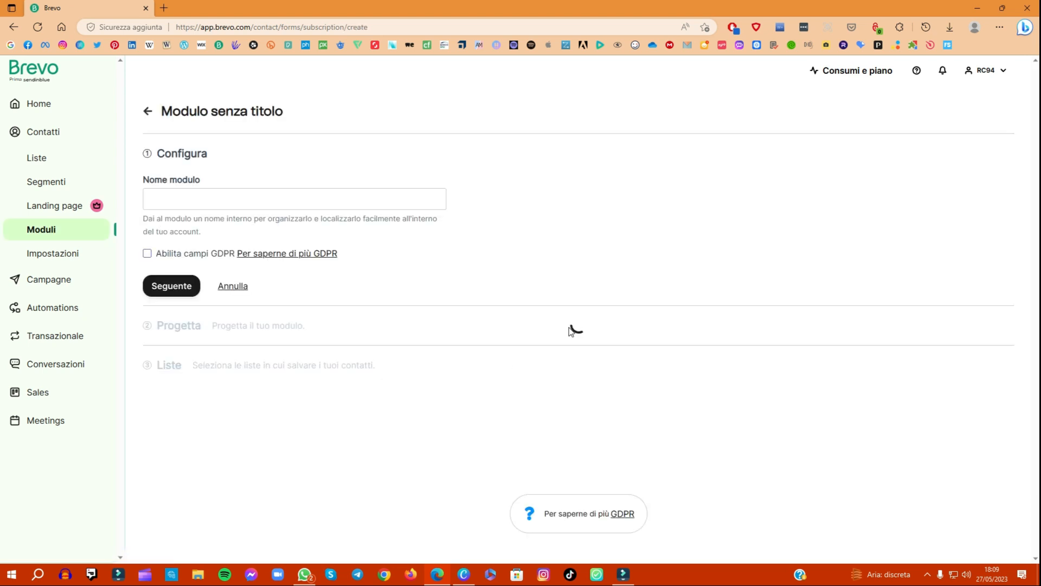
left_click(169, 206)
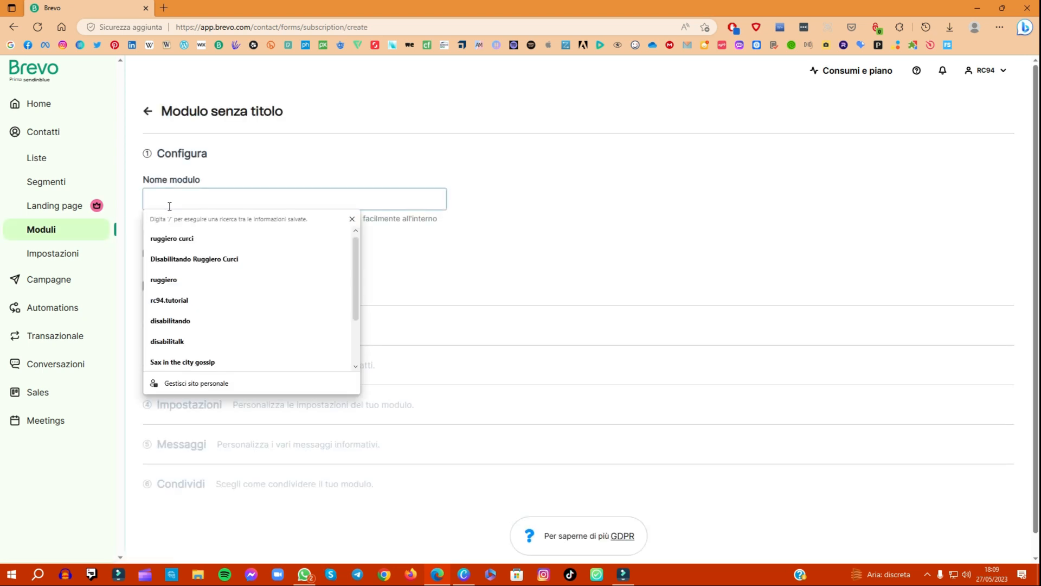
type("Iscriviti alla news")
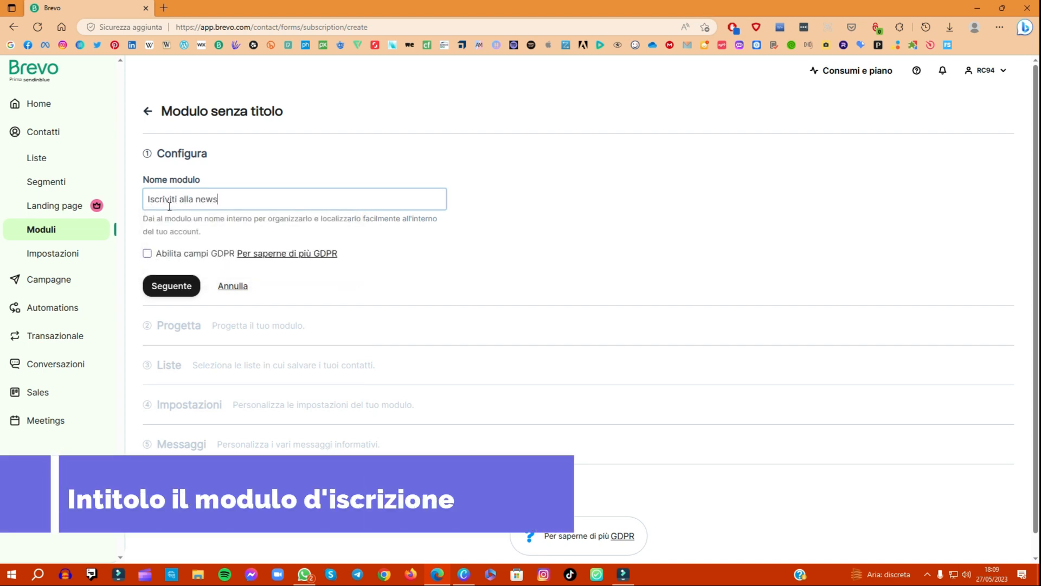
type("letter di RC")
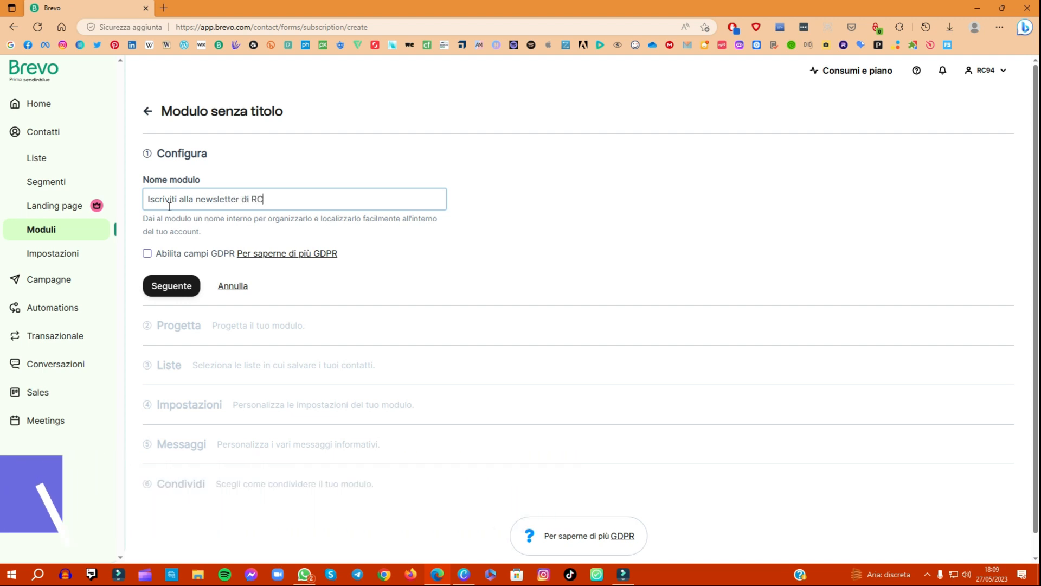
type("94 Tutorial")
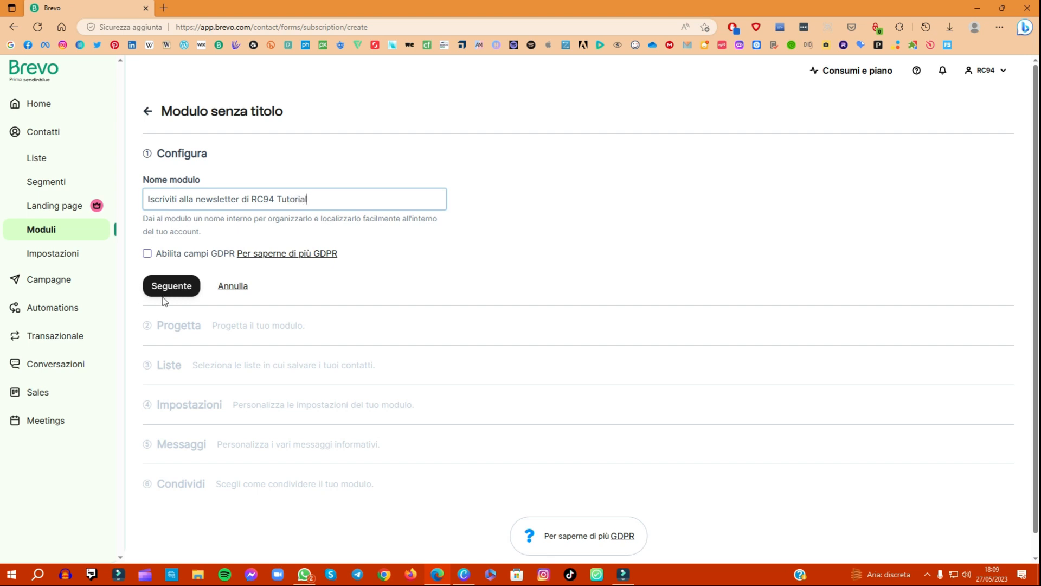
left_click(167, 293)
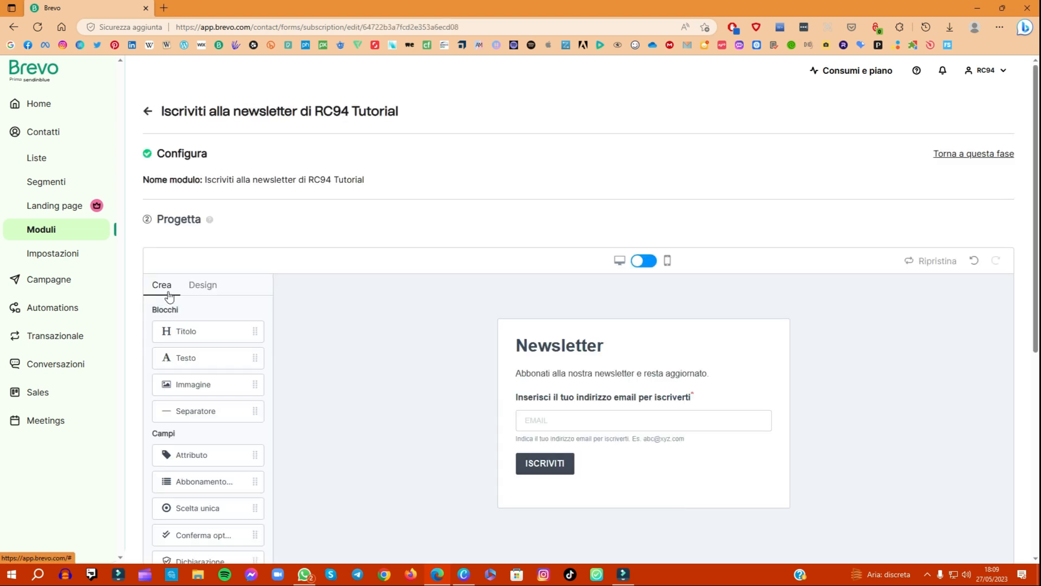
Step: Add an image block above the form's Newsletter heading and fill it with the uploaded Iscrizioni image from the Desktop
left_click_drag(187, 385, 610, 387)
left_click(221, 431)
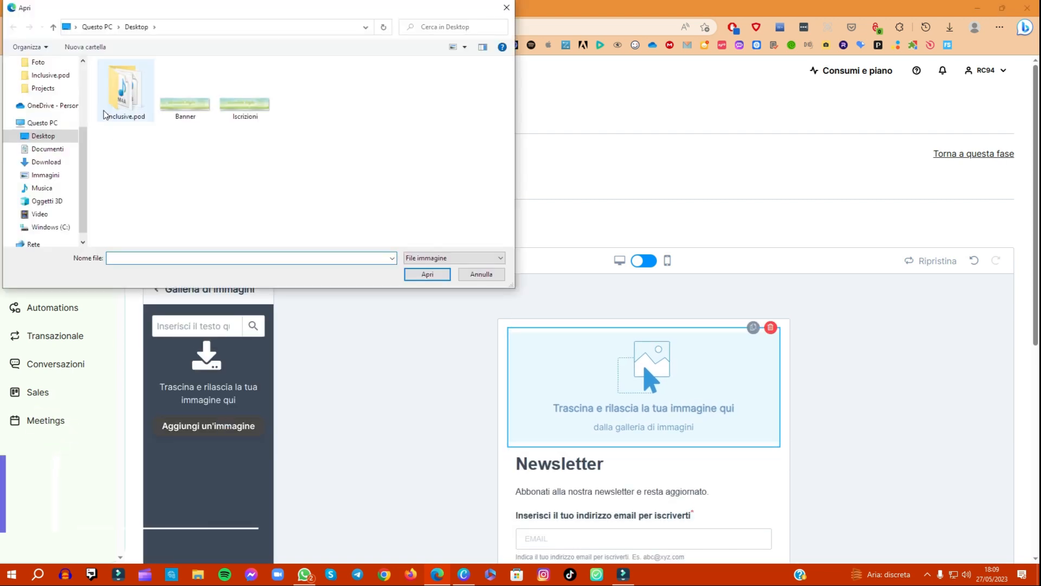
double_click(246, 107)
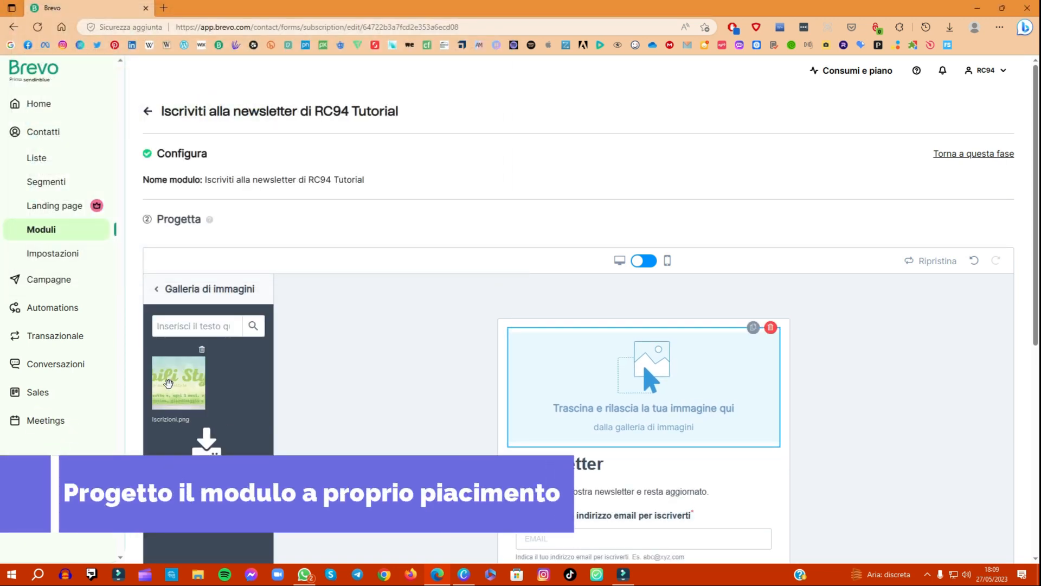
left_click_drag(173, 388, 619, 385)
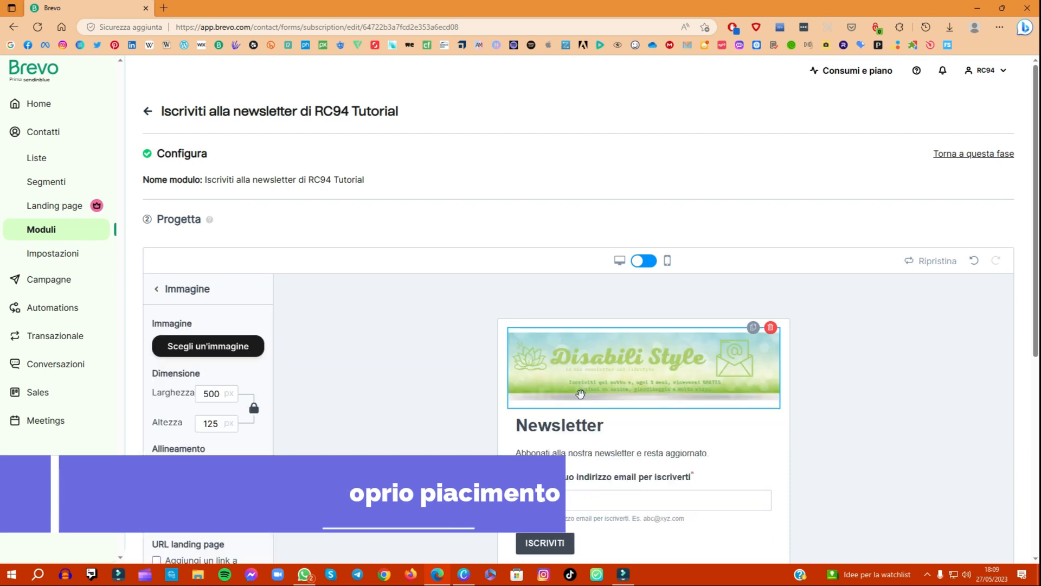
Step: Delete the "Newsletter" title block from the form and complete the design phase
scroll(619, 385, "down", 3)
left_click(612, 270)
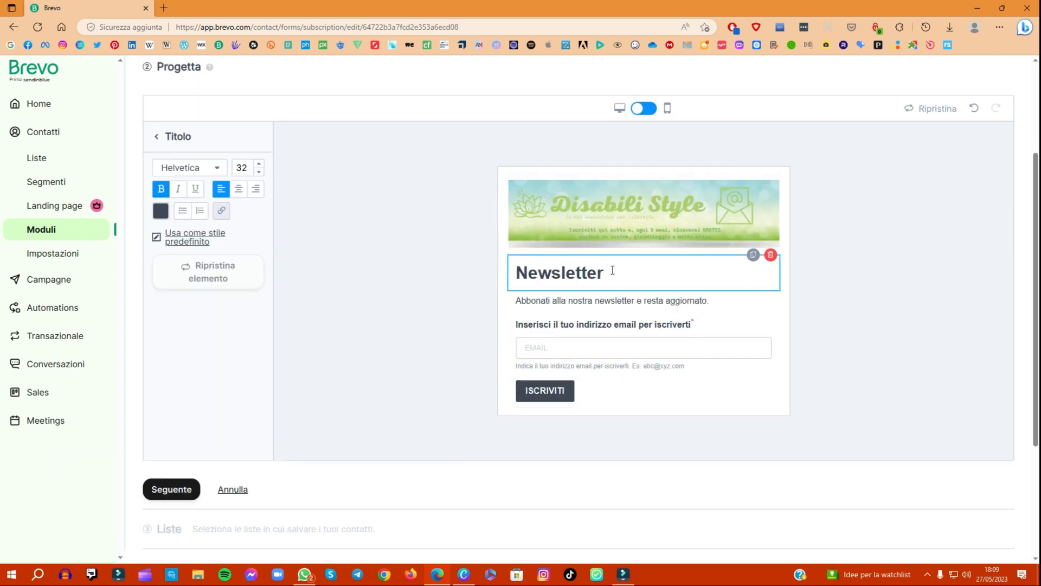
left_click(770, 254)
left_click(614, 340)
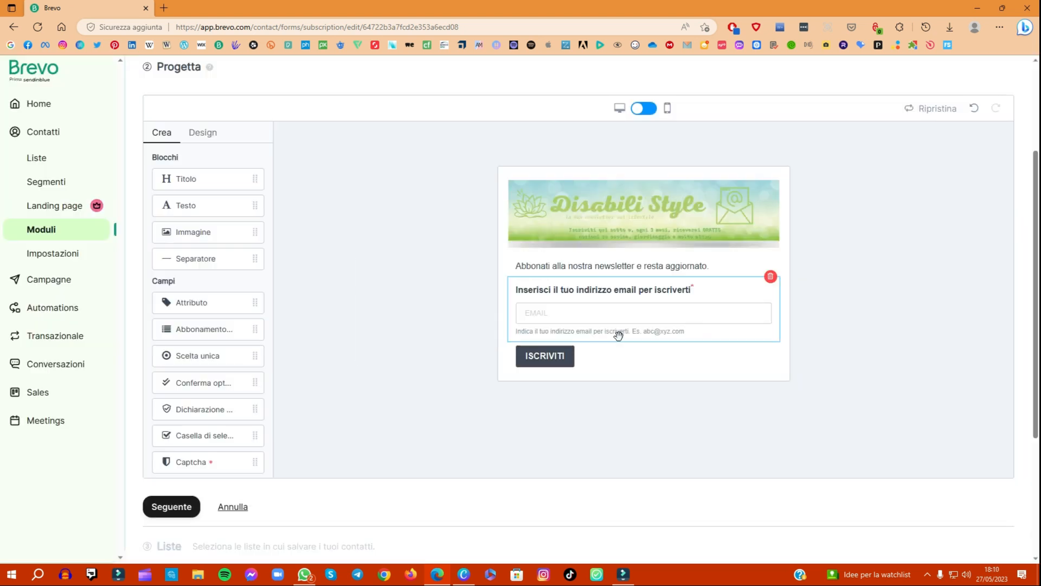
left_click(173, 507)
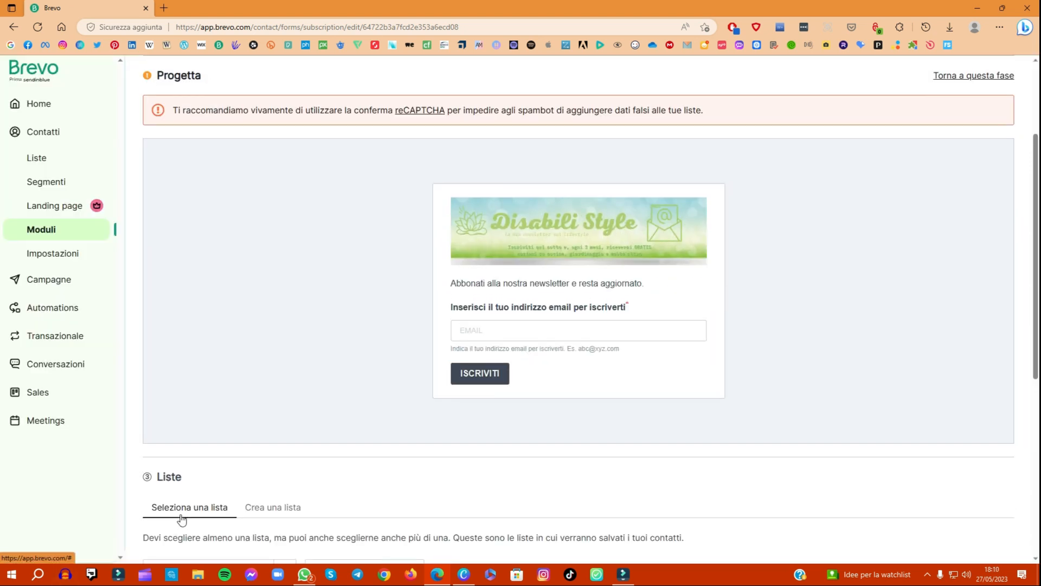
Step: Choose "La tua prima lista" as the list that stores the form's contacts and proceed to the settings
scroll(181, 520, "down", 4)
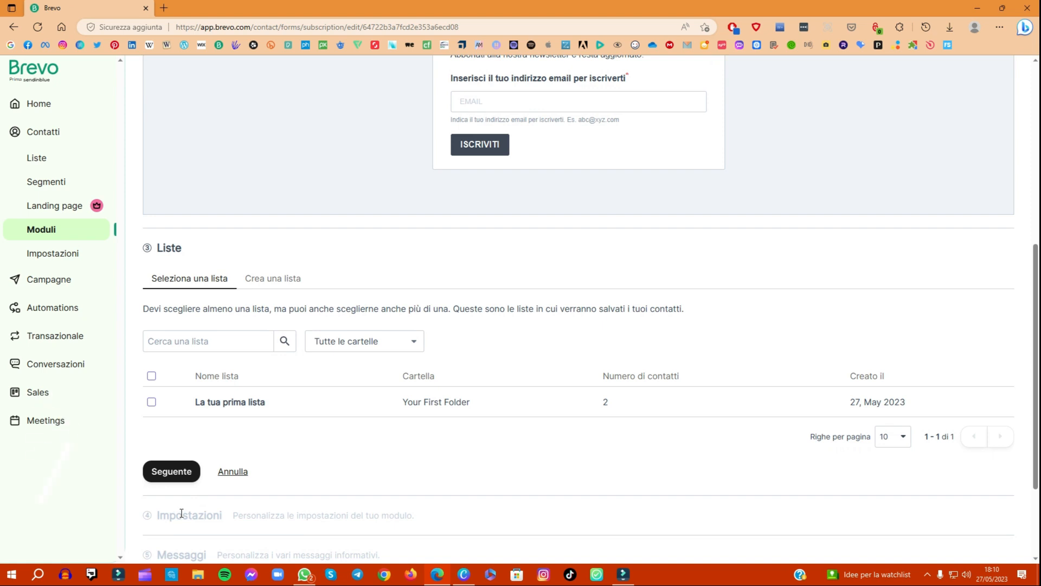
left_click(152, 402)
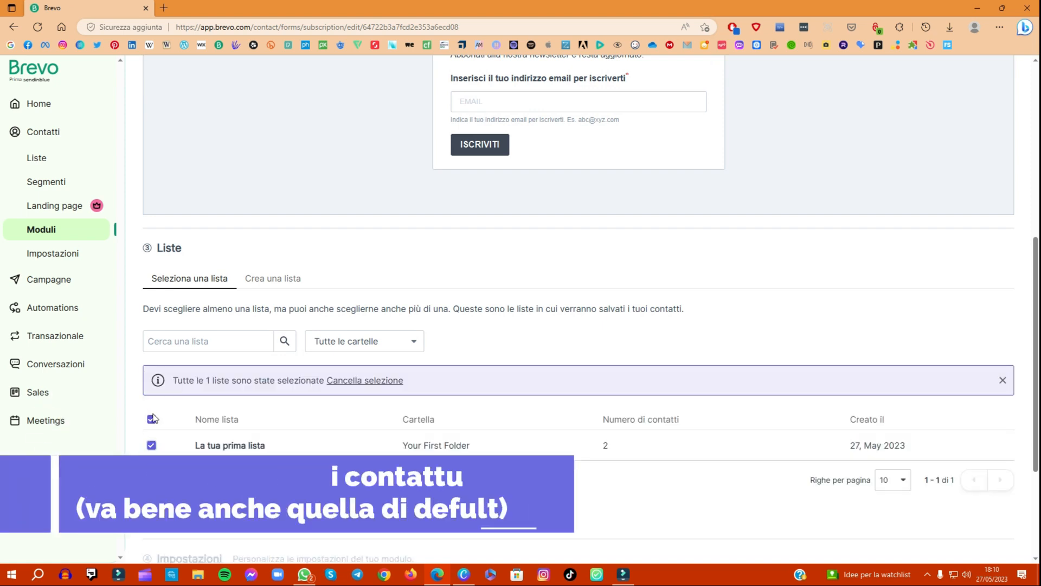
left_click(181, 515)
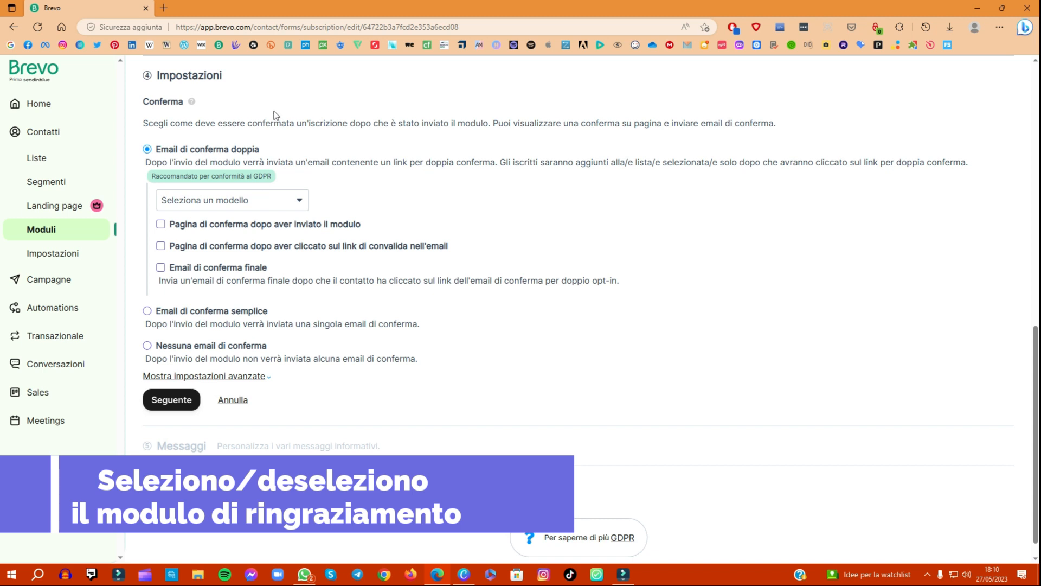
Step: Set the form to send no confirmation email, accept the default messages and finish the form
left_click(148, 347)
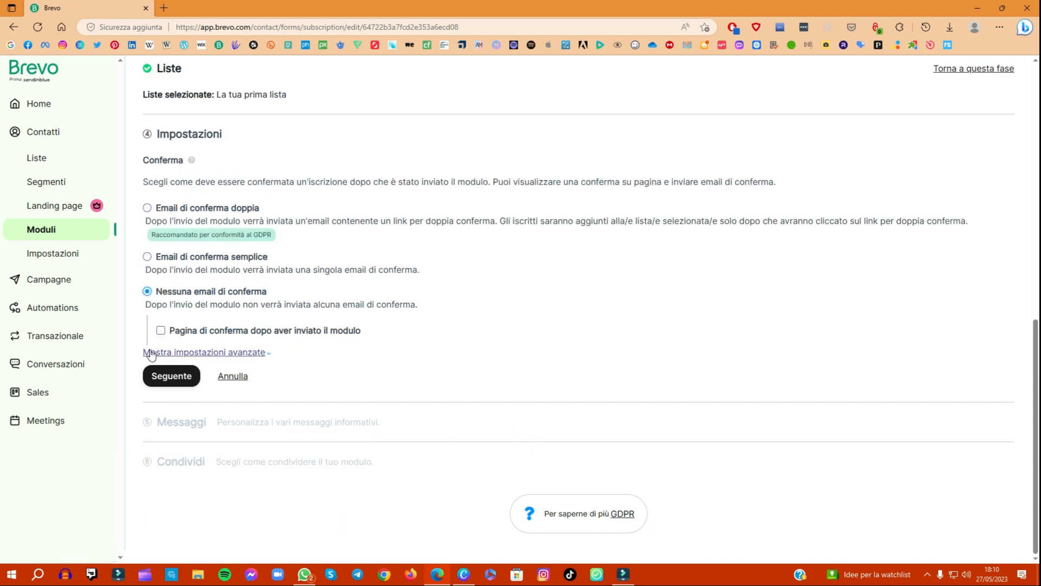
left_click(165, 377)
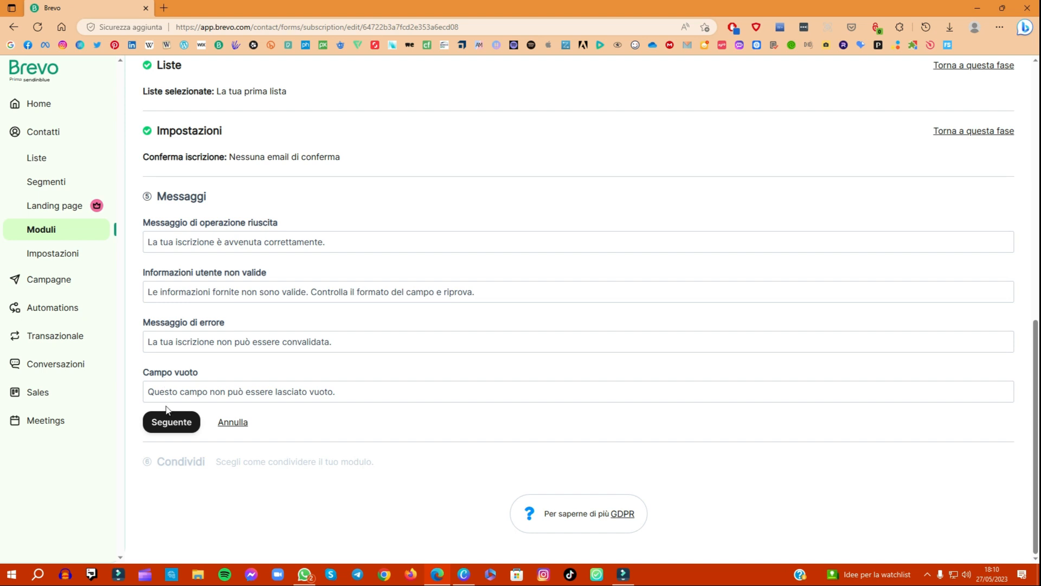
left_click(173, 424)
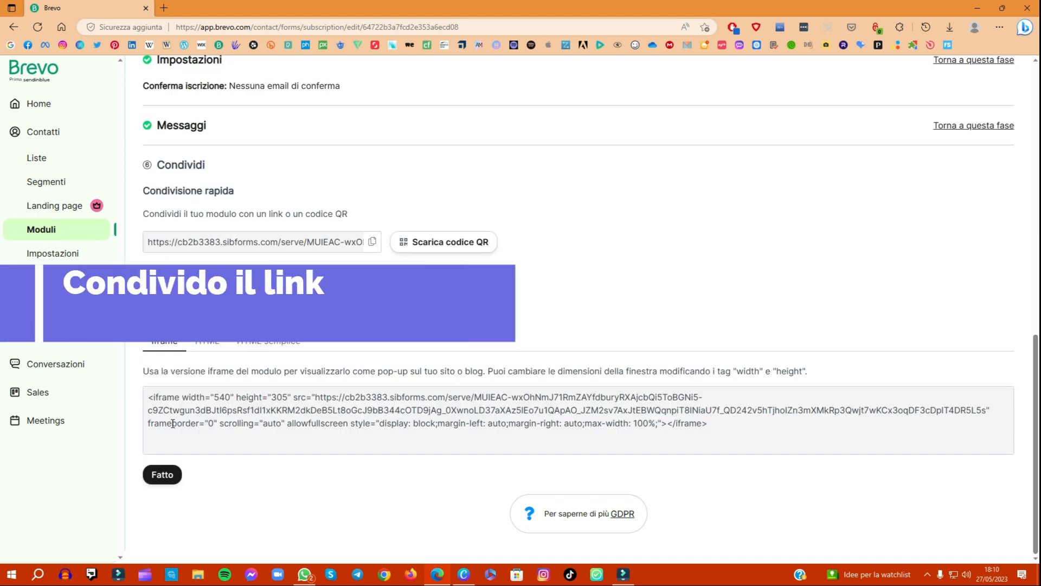
left_click(159, 481)
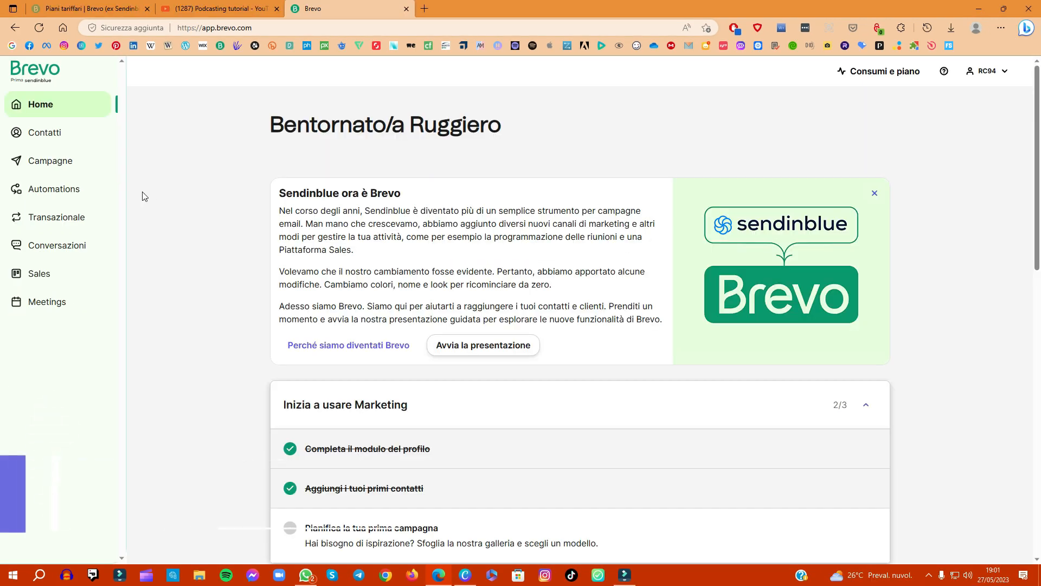
Step: Create a new email template under the campaigns and name it "RC 94 Tutorial"
left_click(48, 171)
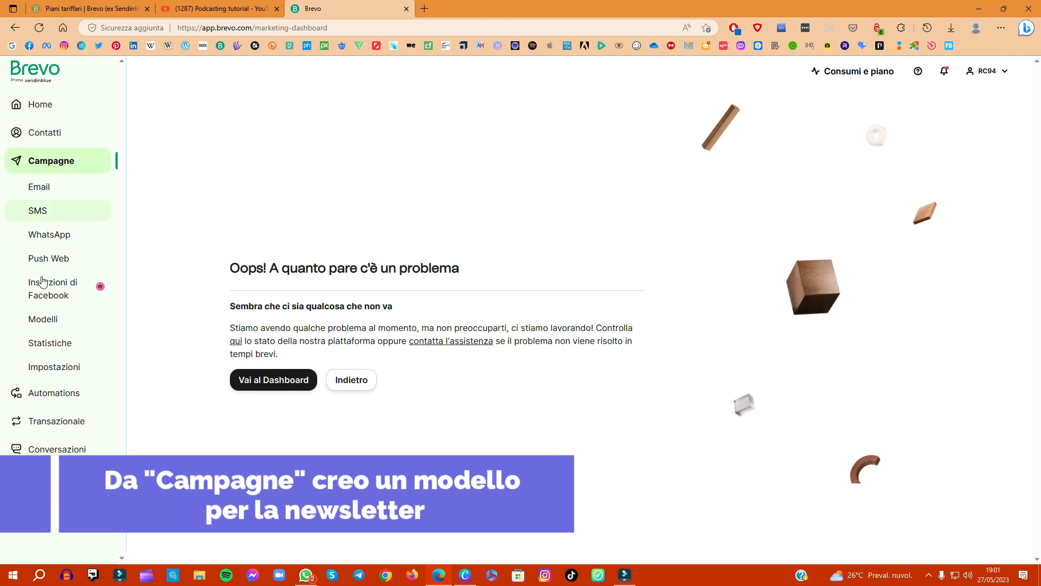
left_click(47, 318)
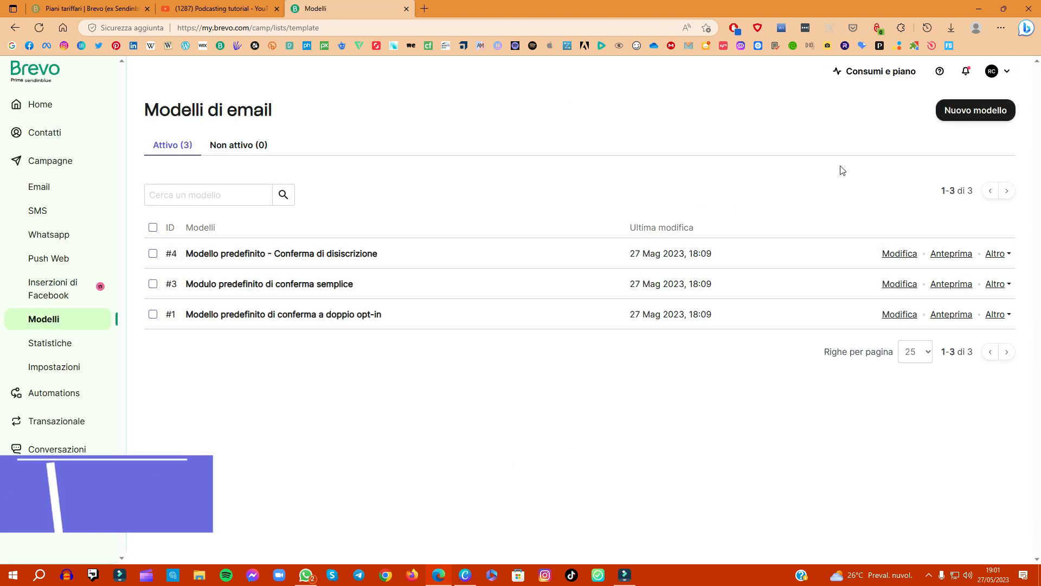
left_click(956, 108)
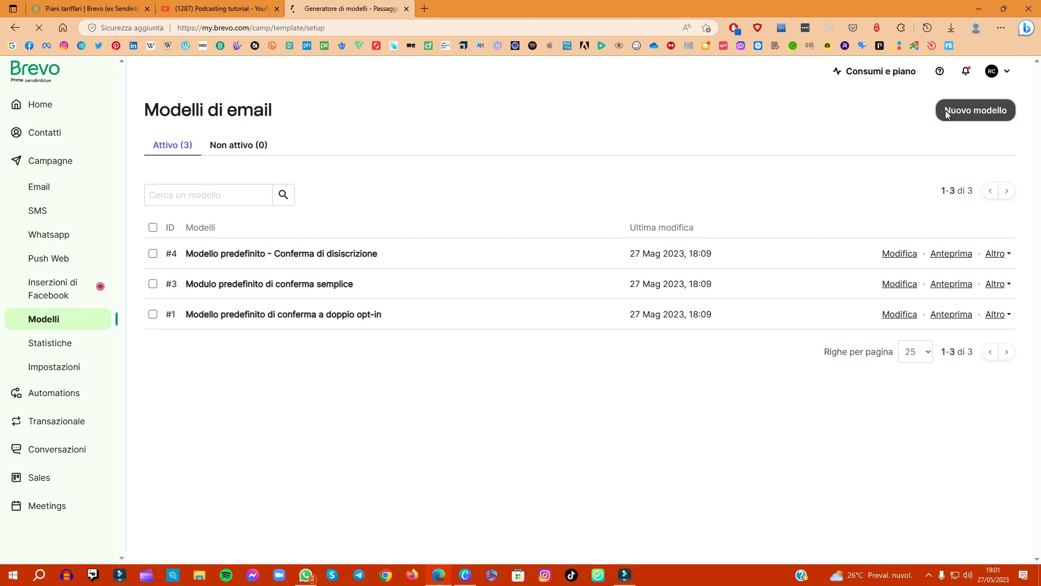
left_click(401, 223)
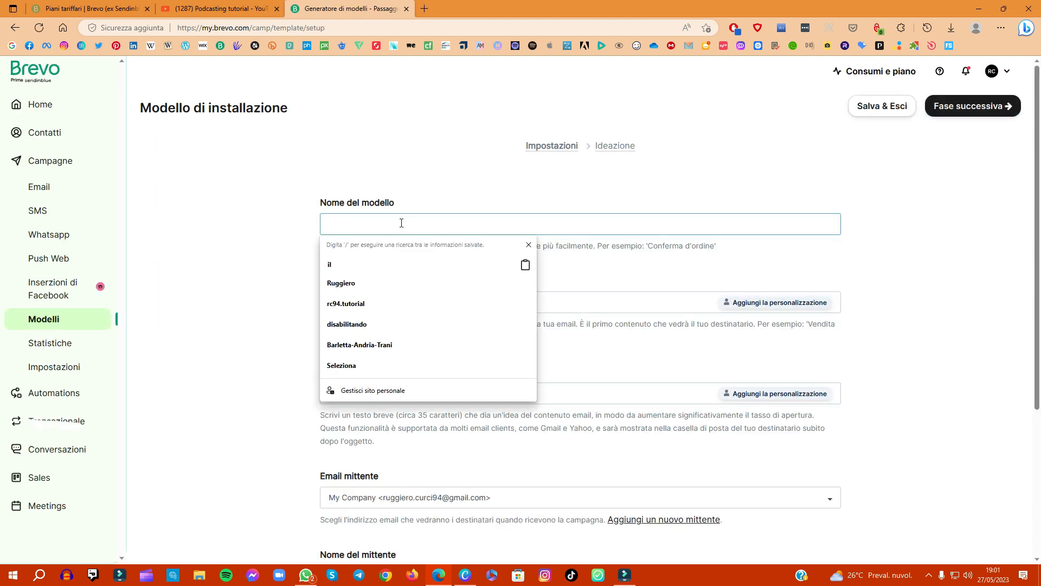
type("RC 94")
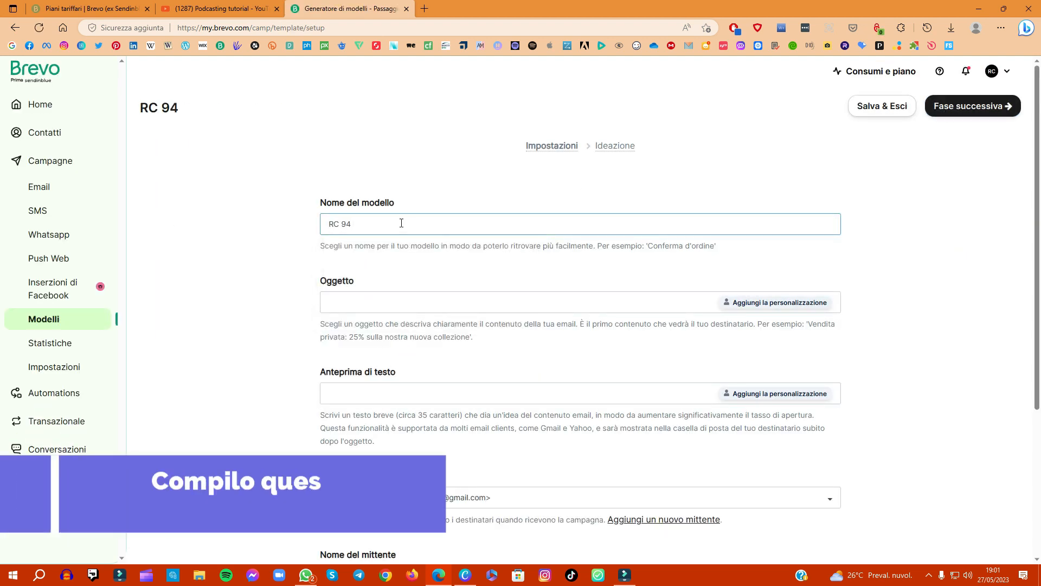
type(" Tutorial")
key("Tab")
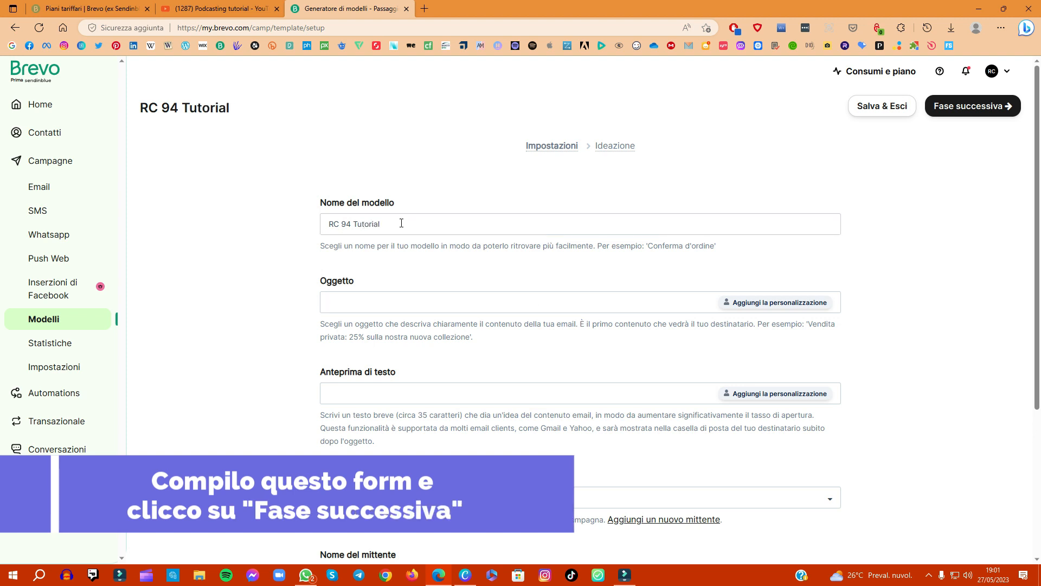
Step: Set the template's subject to "Newsletter di RC94 Tutorial" and preview text to "Tutorial del mese", then proceed to its design phase
type("Newsletter di RC94 T")
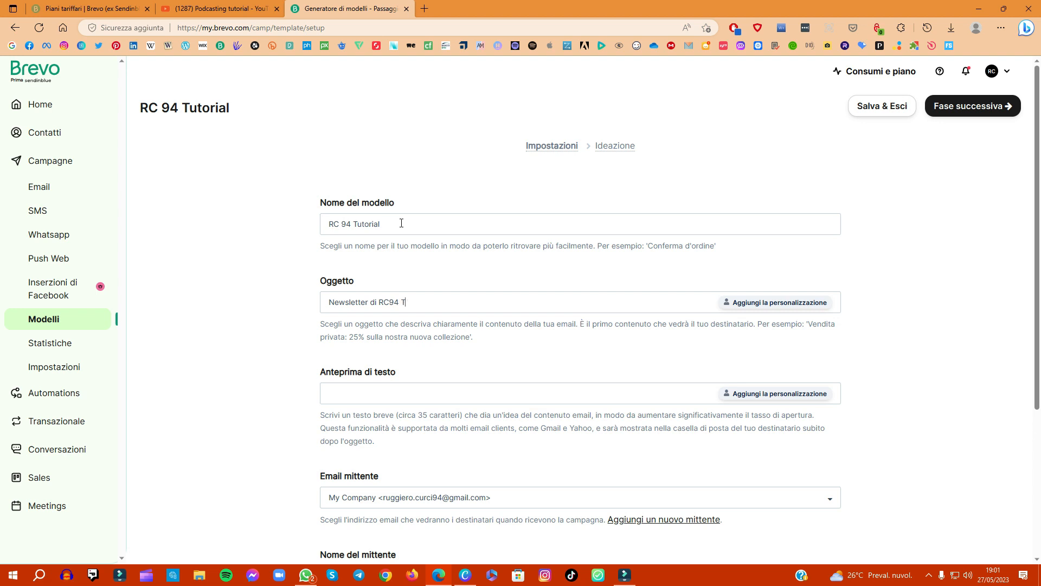
type("utorial")
key("Tab")
key("Tab")
scroll(455, 331, "down", 4)
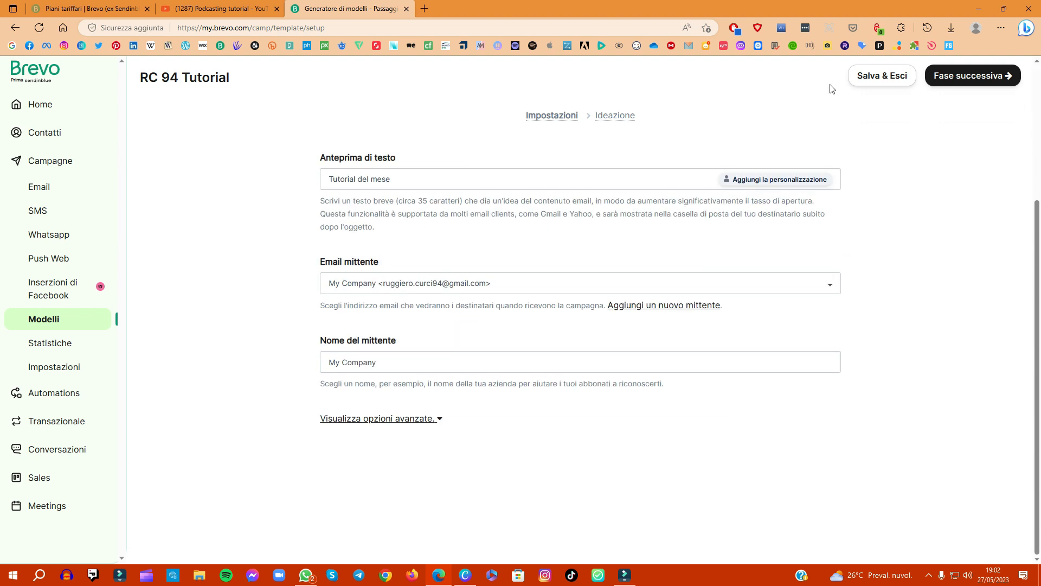
left_click(976, 76)
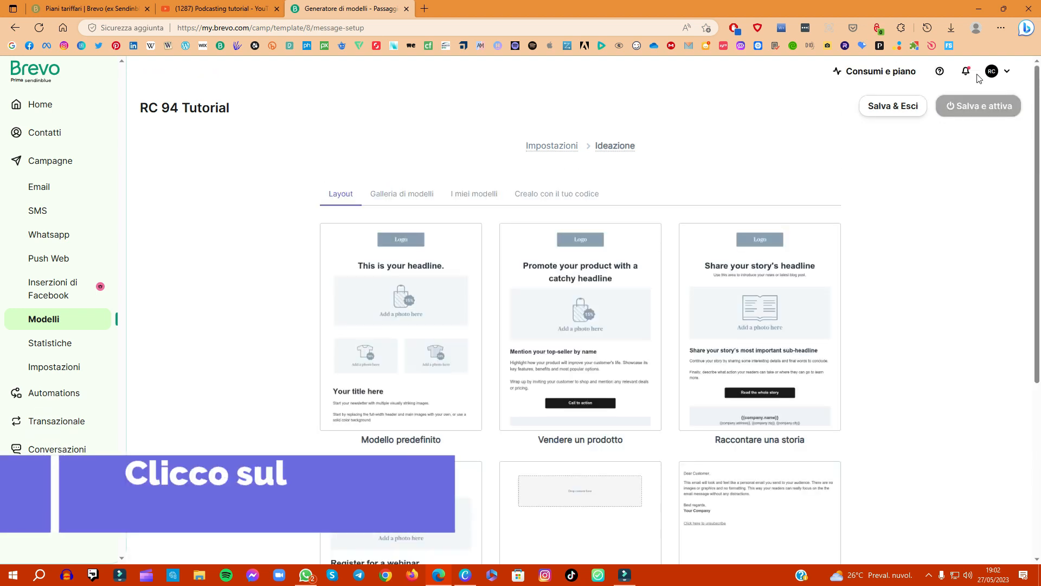
Step: Start the template design from the "Iniziare da zero" layout and insert an uploaded Striscione.png as its header image
scroll(975, 87, "down", 5)
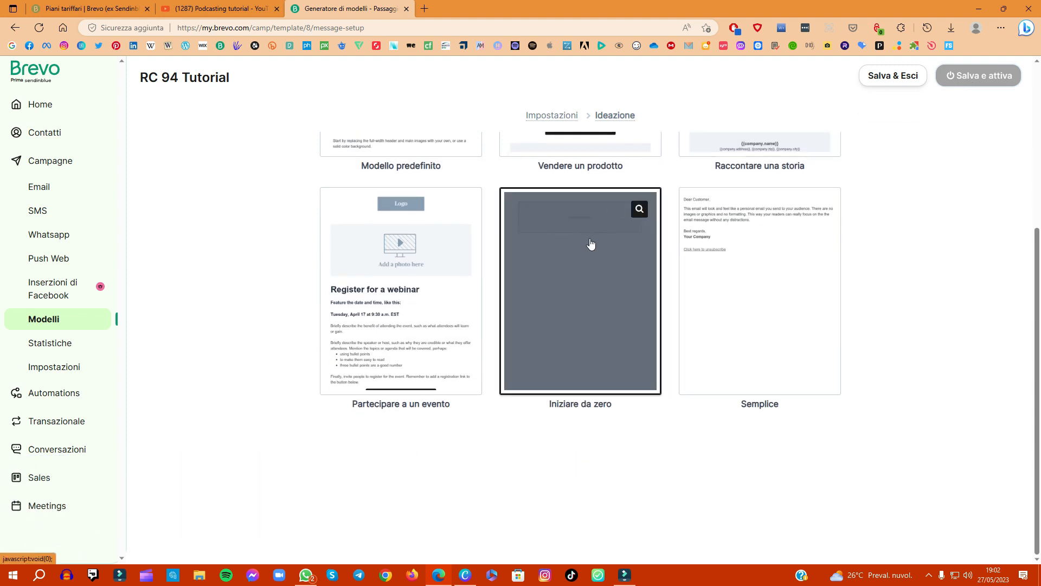
left_click(590, 244)
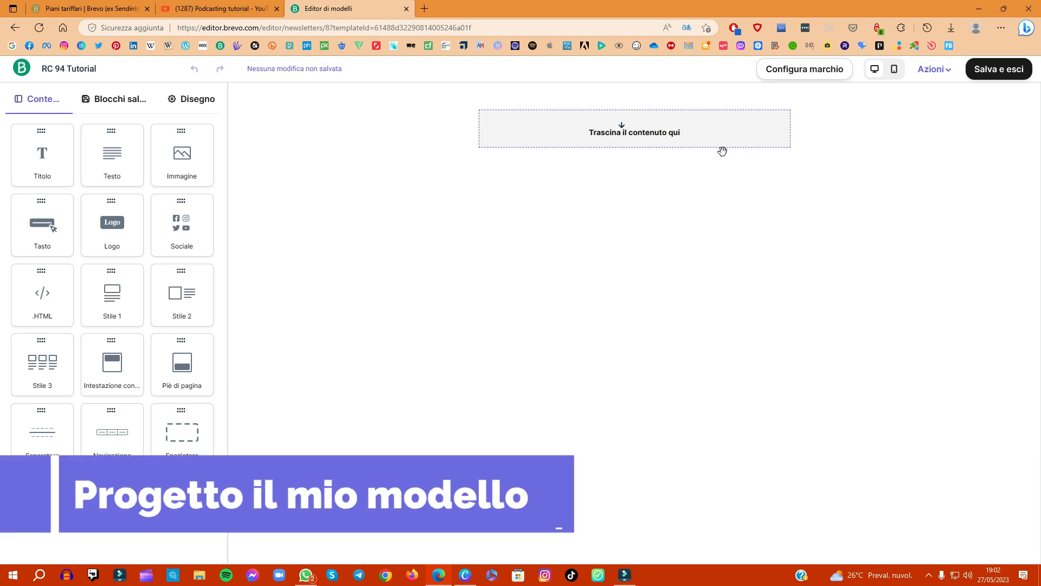
mouse_move(657, 126)
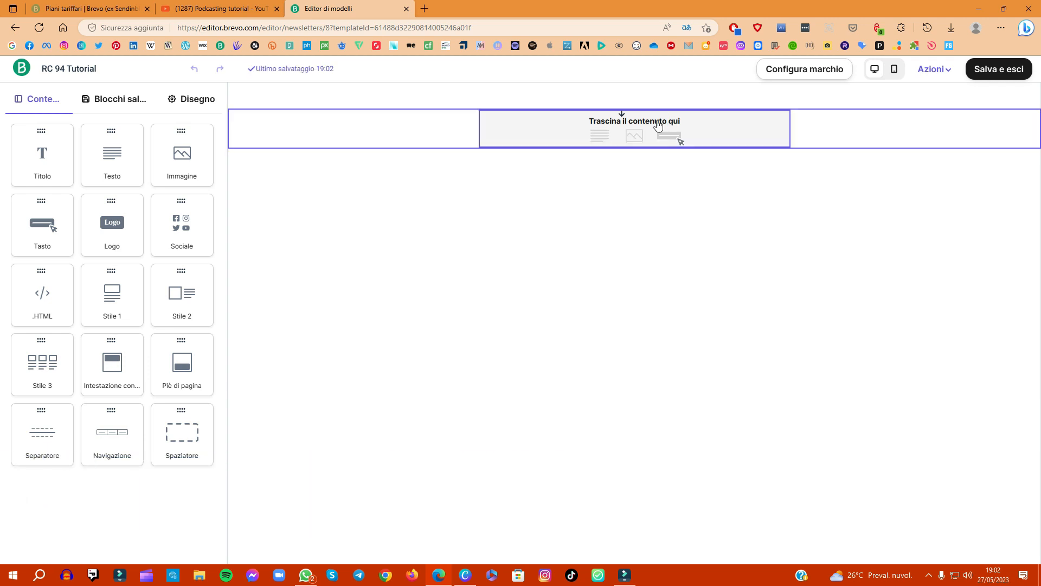
left_click(629, 137)
mouse_move(88, 235)
left_click(112, 217)
left_click(165, 73)
double_click(167, 76)
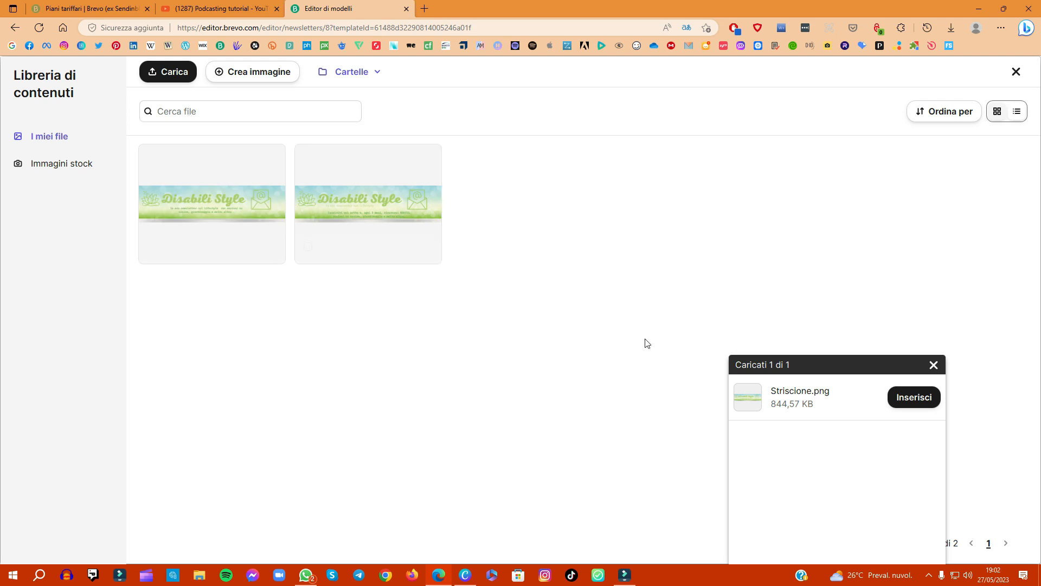
left_click(903, 401)
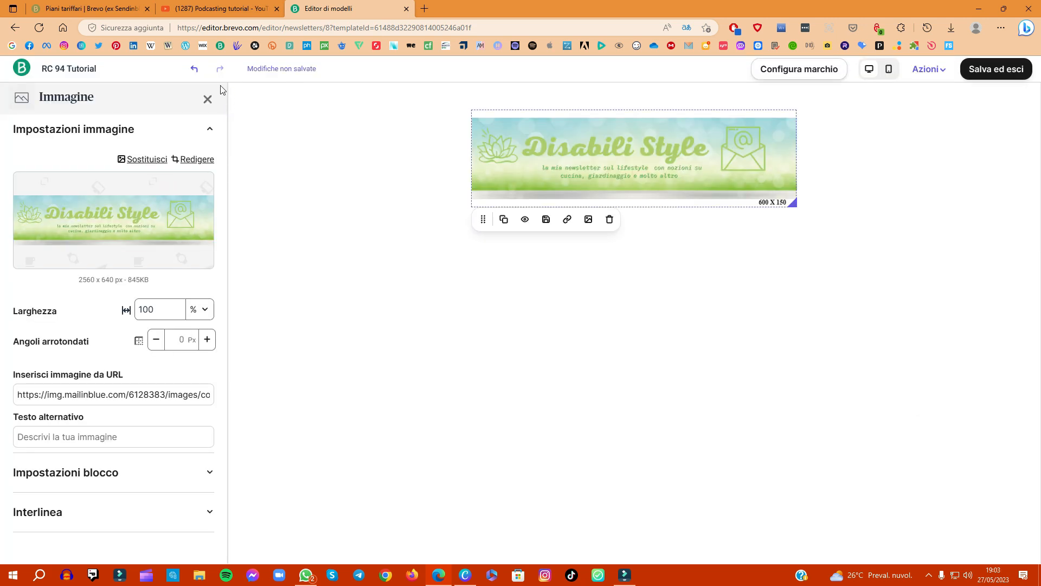
left_click(208, 99)
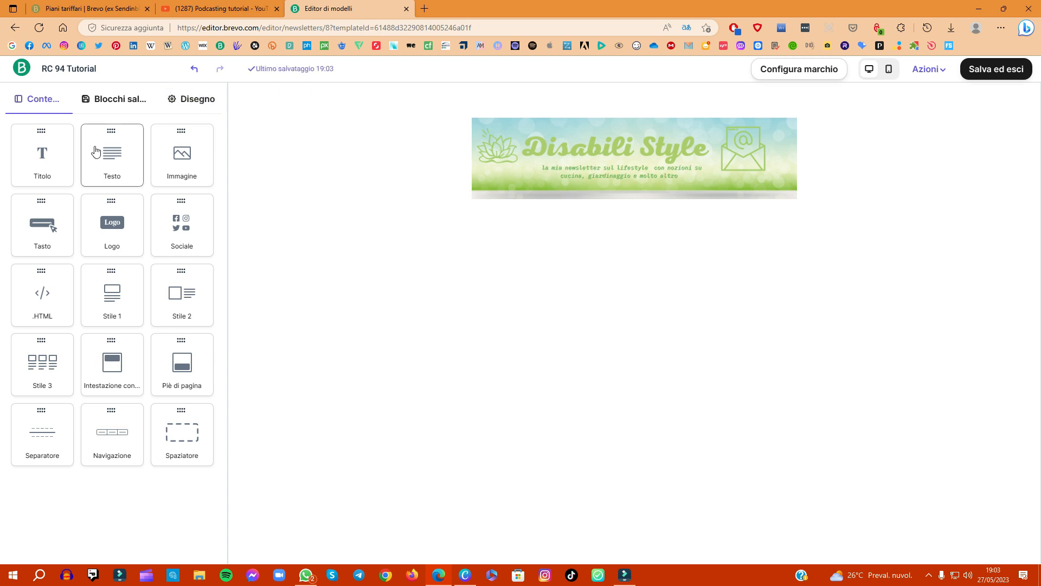
Step: Add a text block below the banner reading "Ciao a tutti in questo mese ho creato nuovi tutorial per voi"
left_click_drag(105, 152, 509, 239)
double_click(518, 233)
key("ctrl+a")
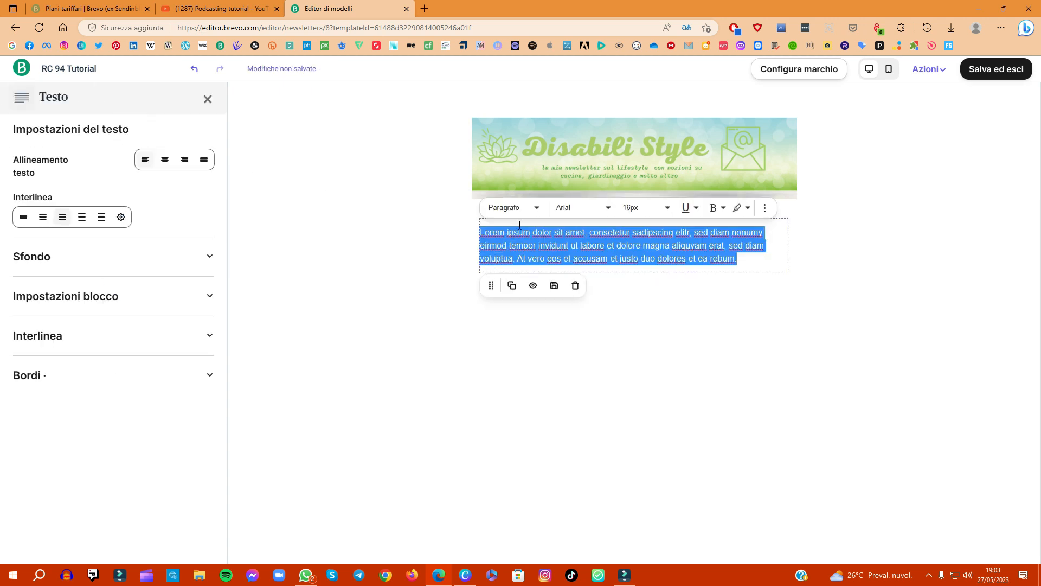
type("Ciao a tutti in questo mese ho creato nuovi tutorial per voi")
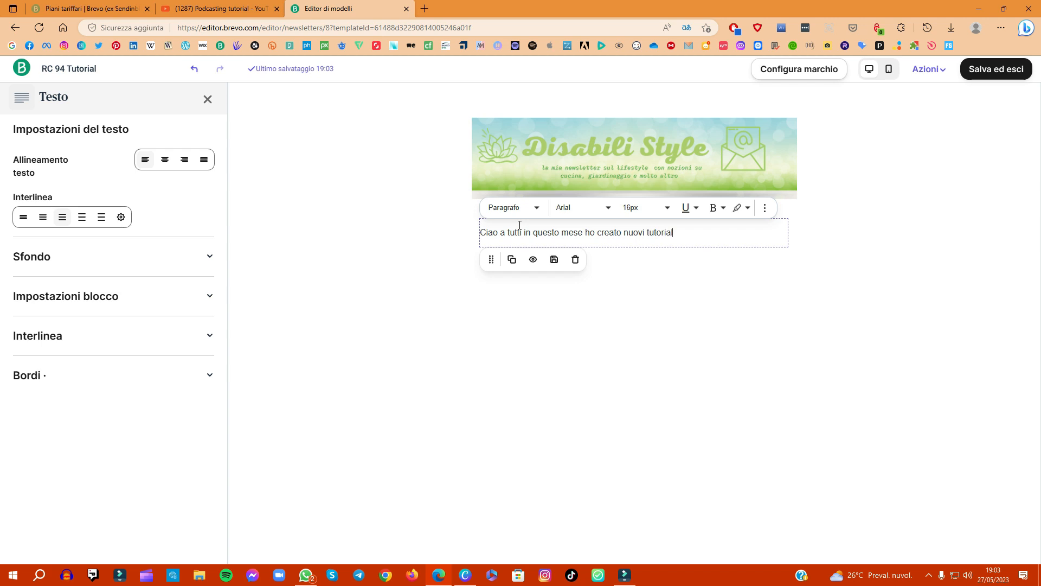
left_click(207, 99)
Step: Add an HTML block below the text, open its code, and copy the "Podcasting tutorial" playlist's embed code from YouTube
left_click_drag(49, 300, 611, 329)
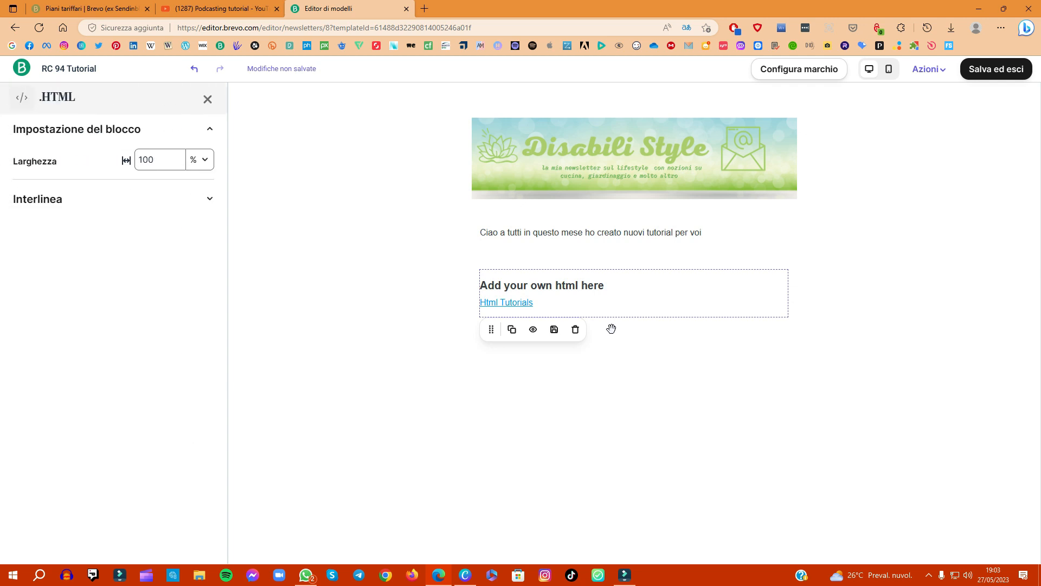
left_click(507, 283)
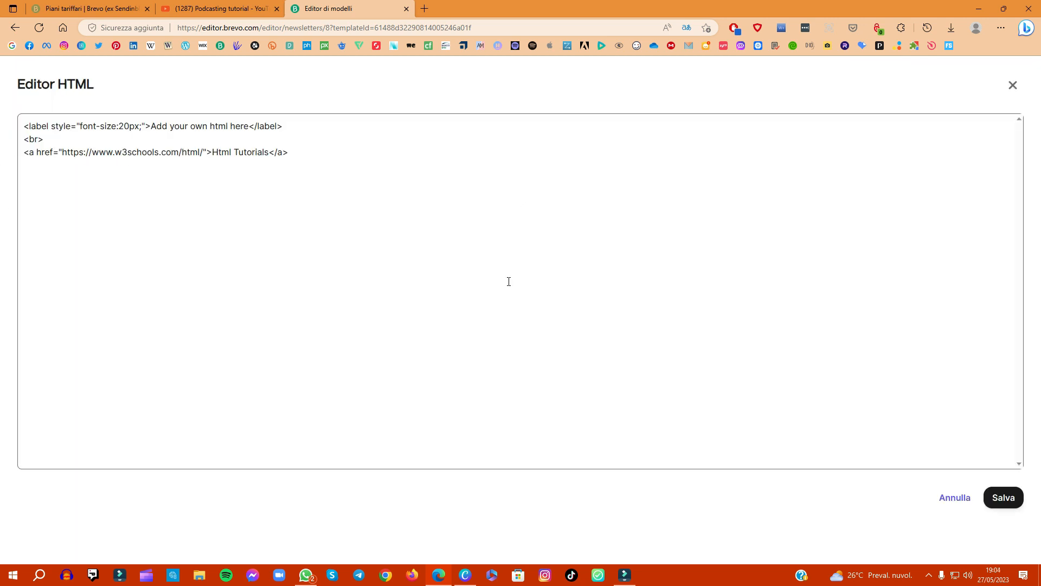
left_click(200, 9)
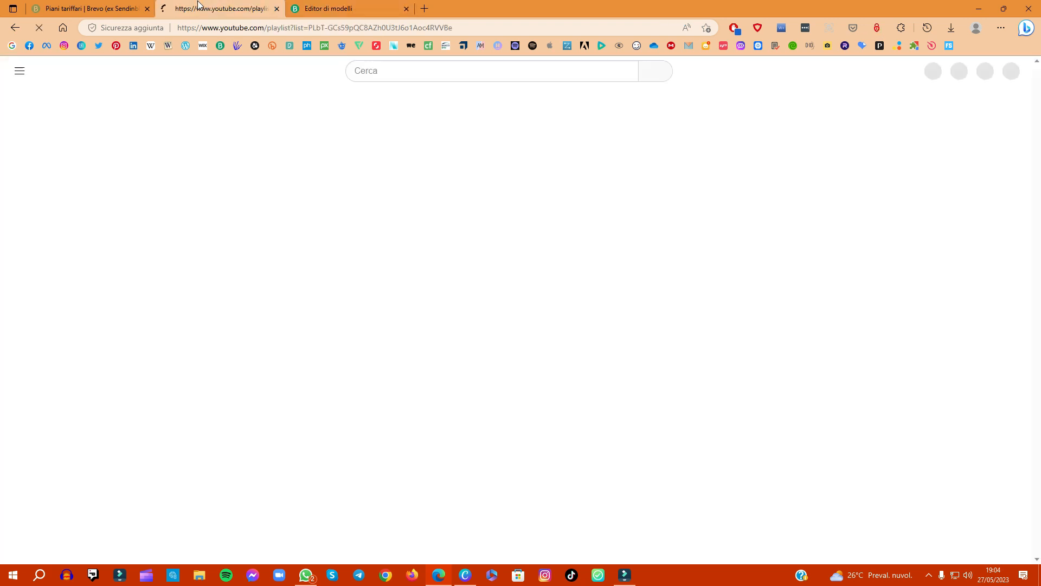
left_click(165, 306)
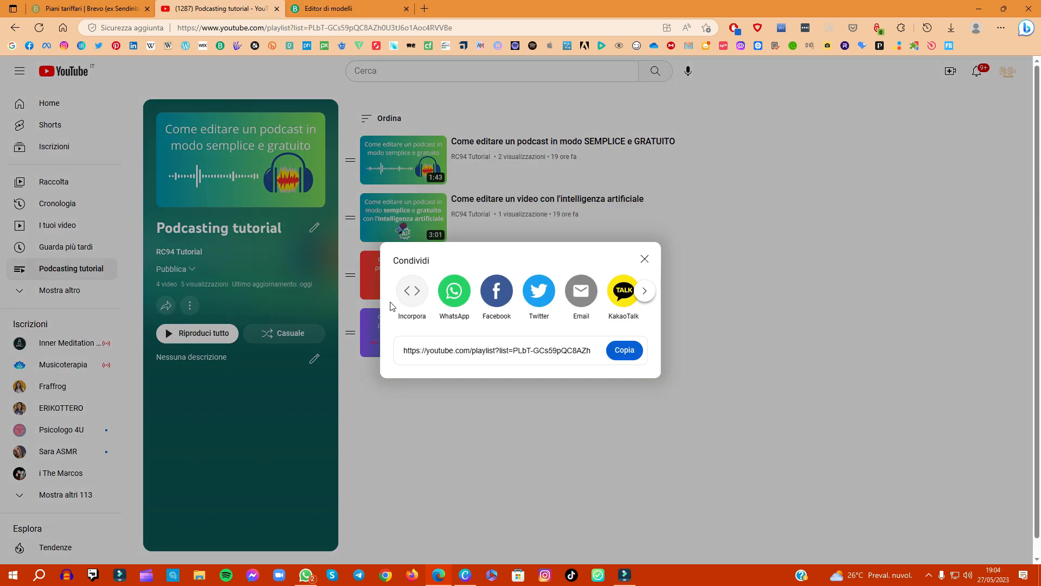
left_click(412, 293)
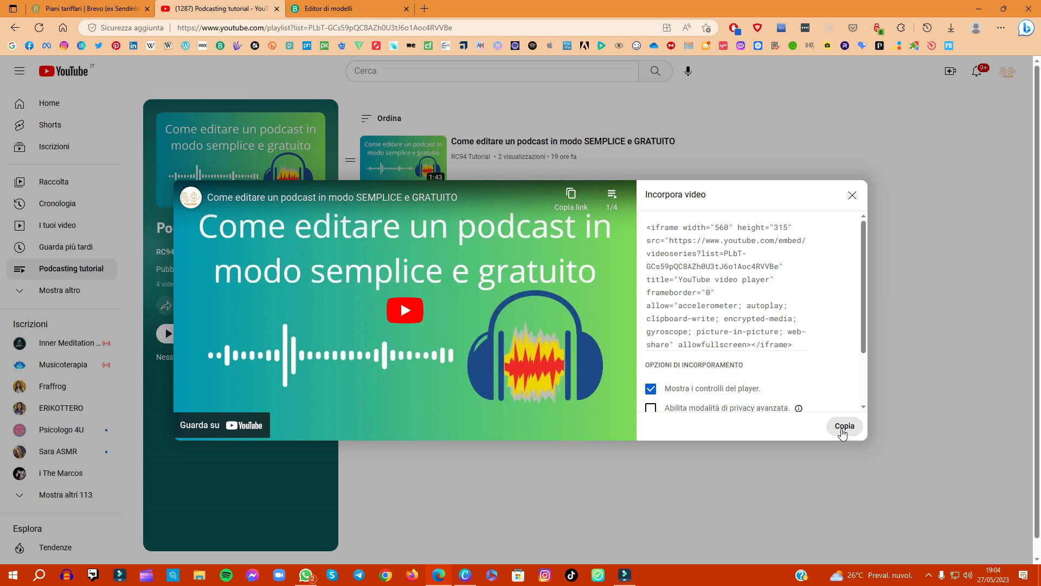
left_click(844, 426)
Step: Back in Brevo, replace the HTML block's code with the copied playlist embed code, then save and activate the template
left_click(328, 8)
left_click(240, 127)
key("ctrl+a")
key("ctrl+v")
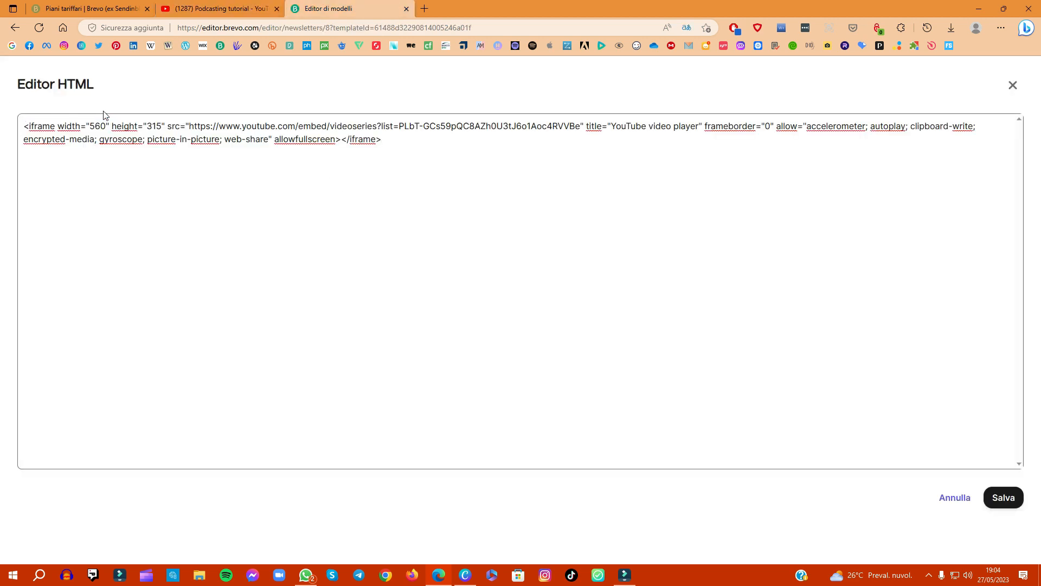
left_click(998, 489)
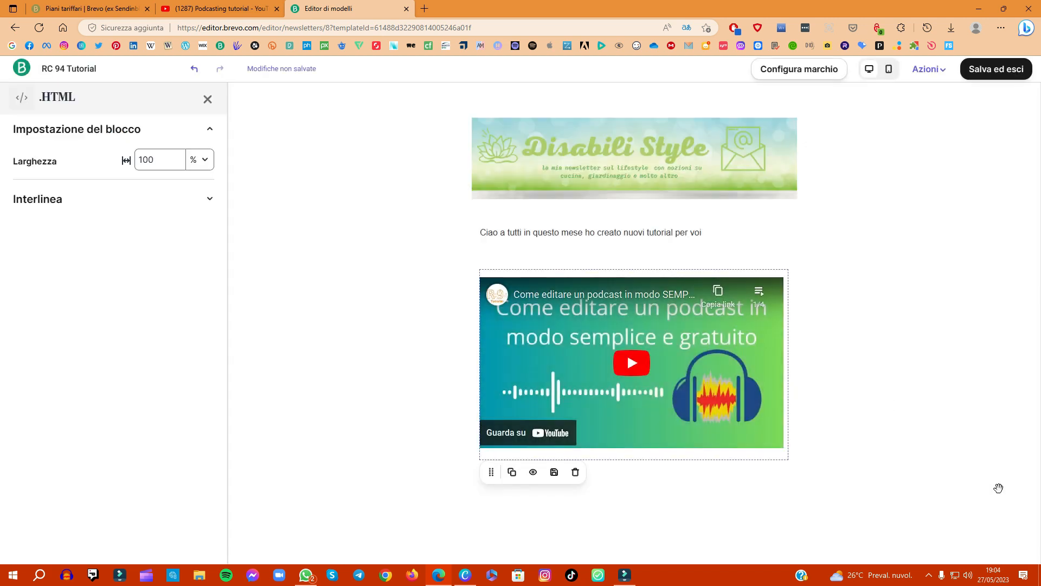
left_click(992, 69)
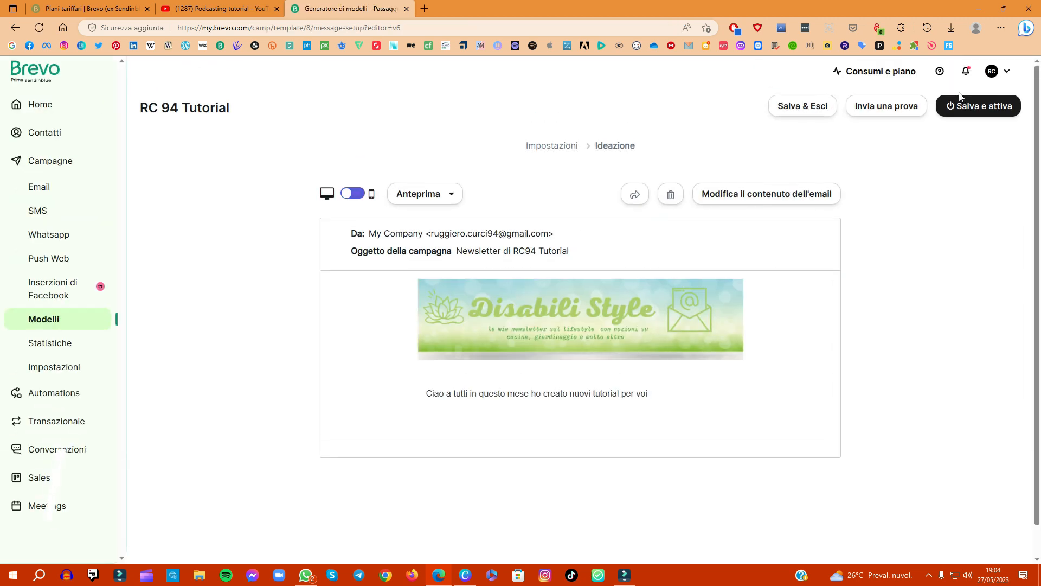
left_click(969, 106)
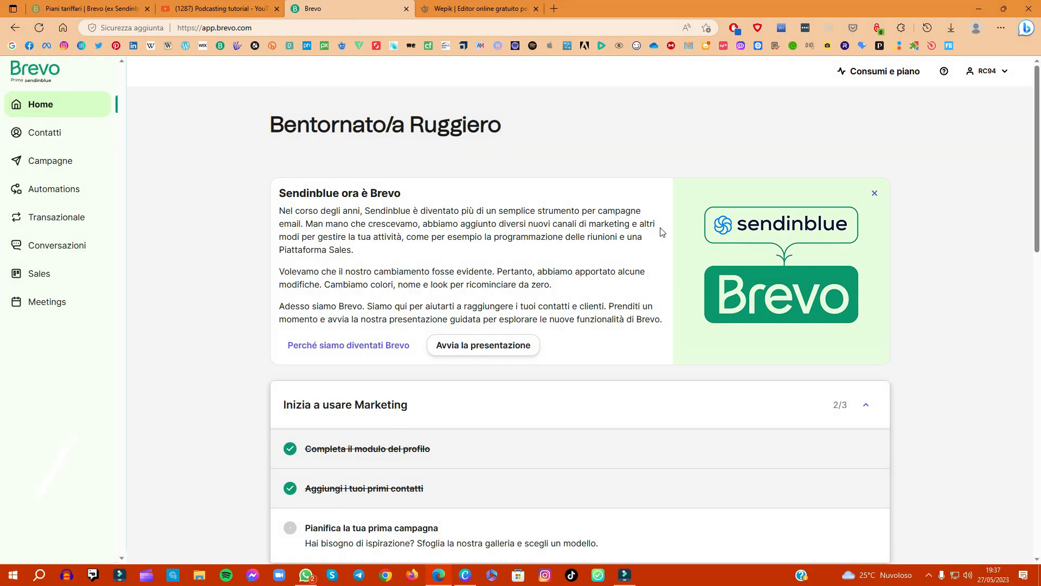
Step: Create a classic email campaign named "Newsletter di Maggio"
left_click(39, 160)
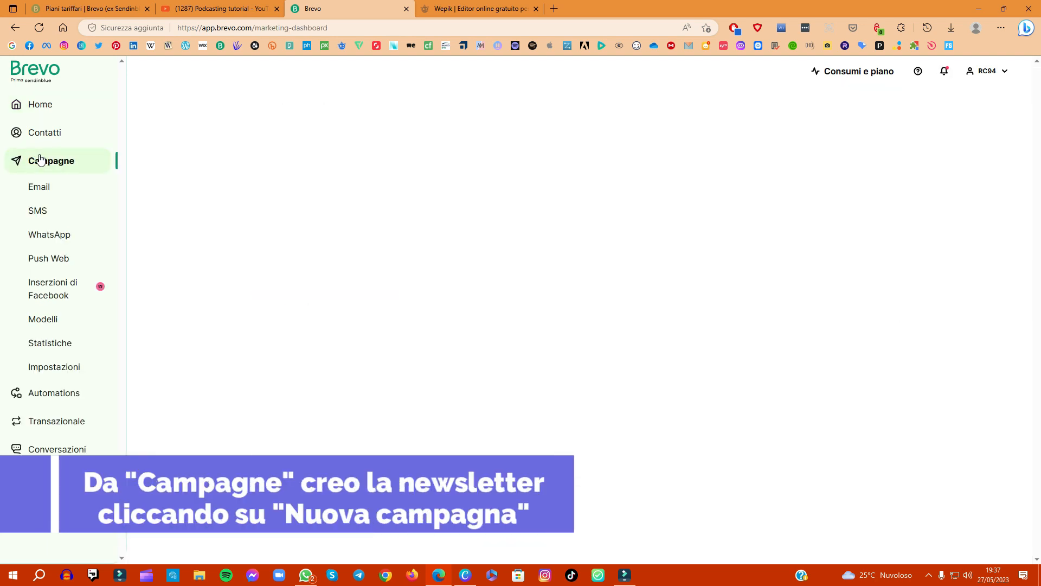
left_click(859, 118)
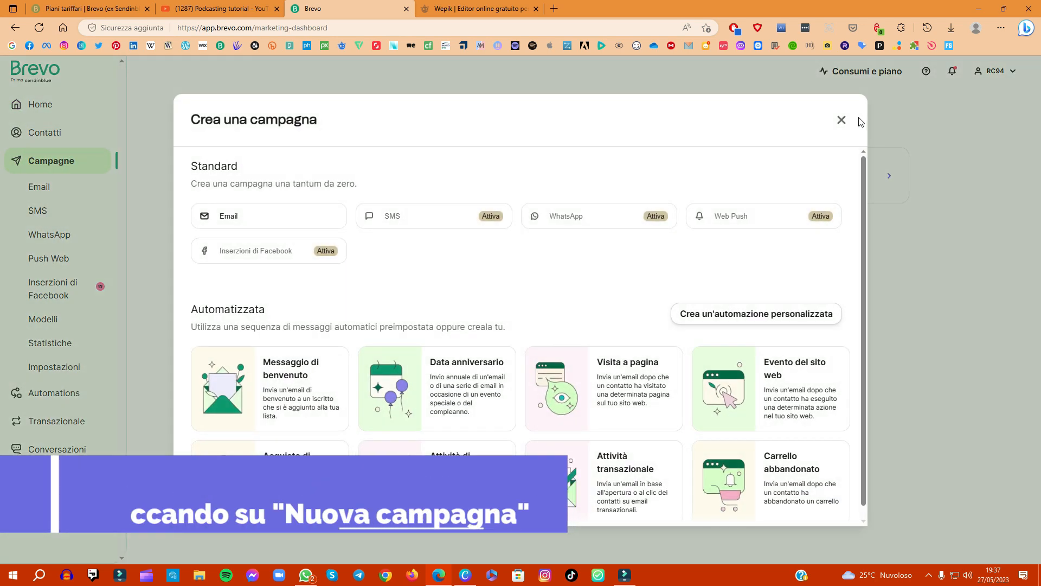
left_click(266, 216)
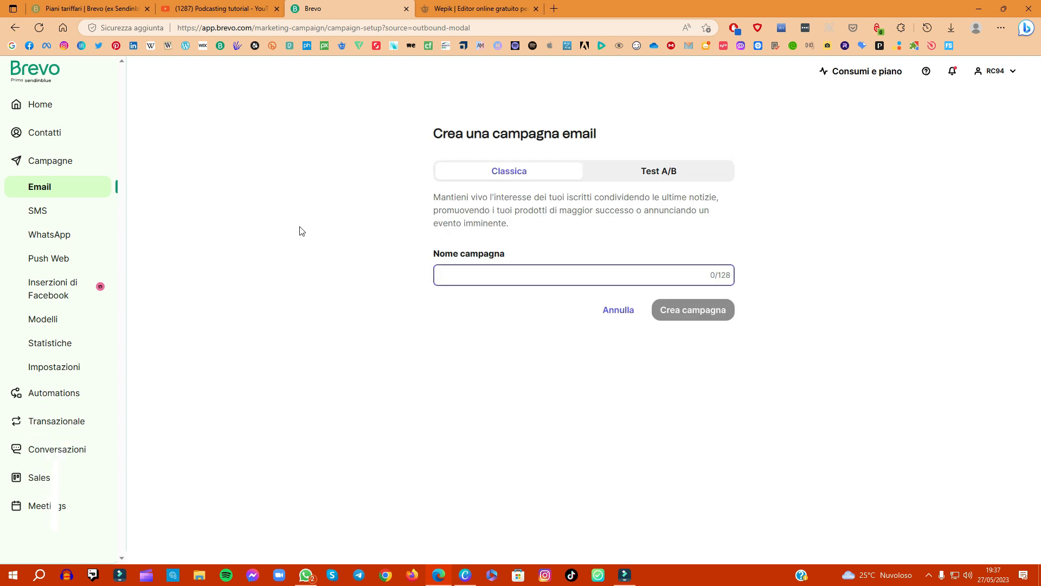
type("New")
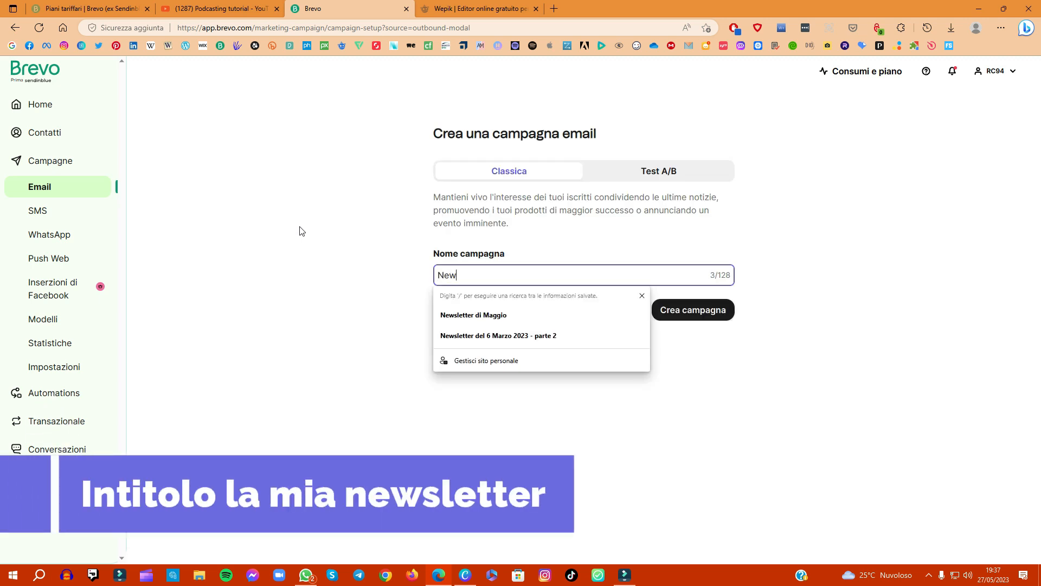
type("slet")
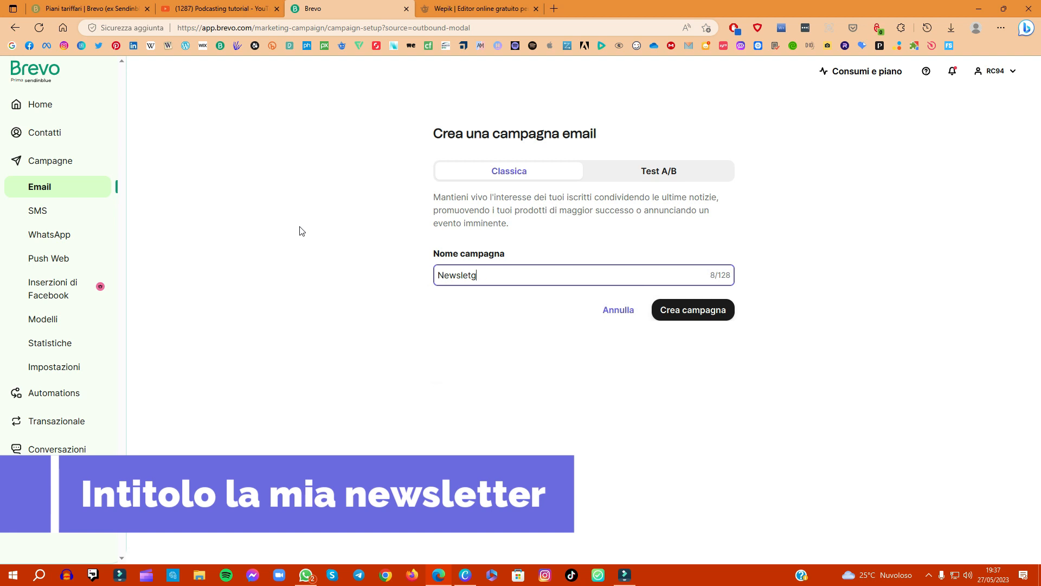
type("ter di ")
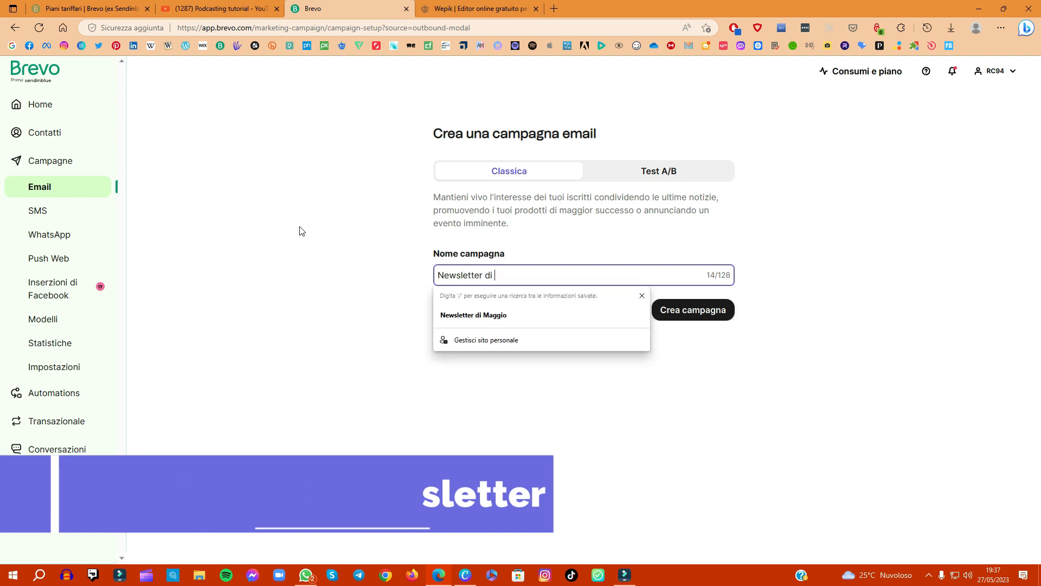
type("Maggio")
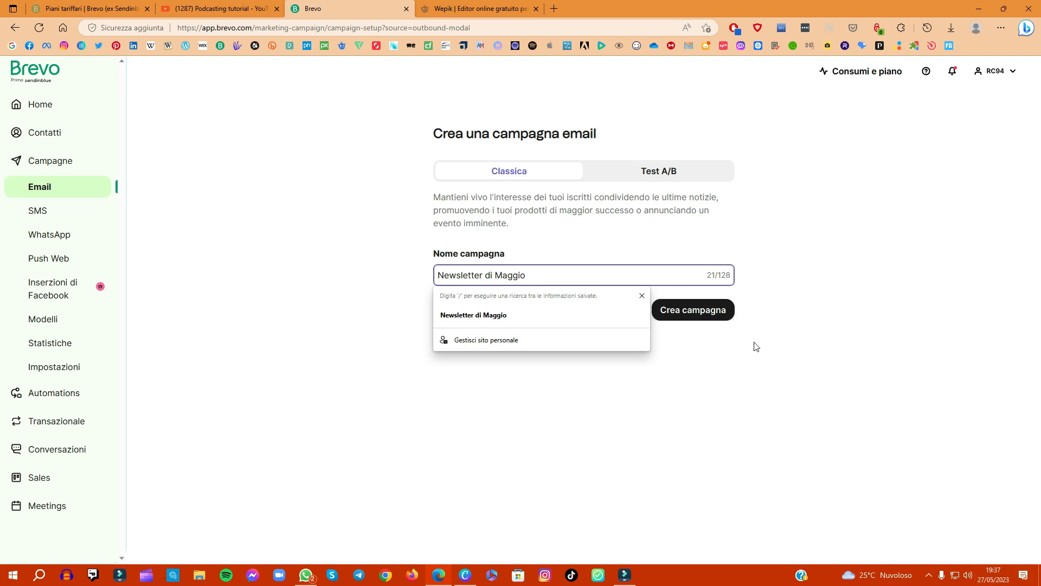
left_click(692, 310)
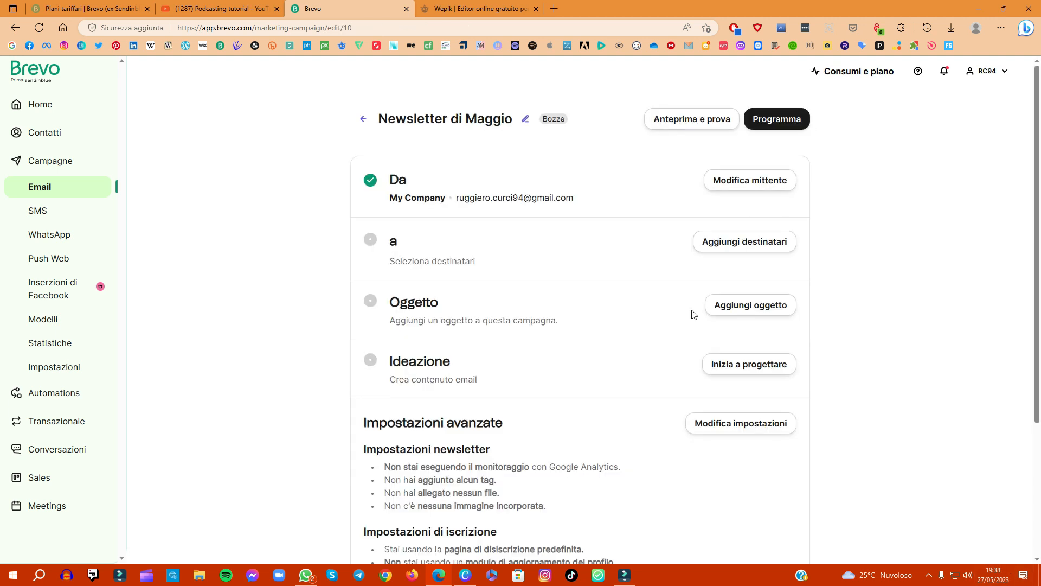
Step: Set the campaign's sender name to "RC94 Tutorial" and save the sender details
left_click(750, 180)
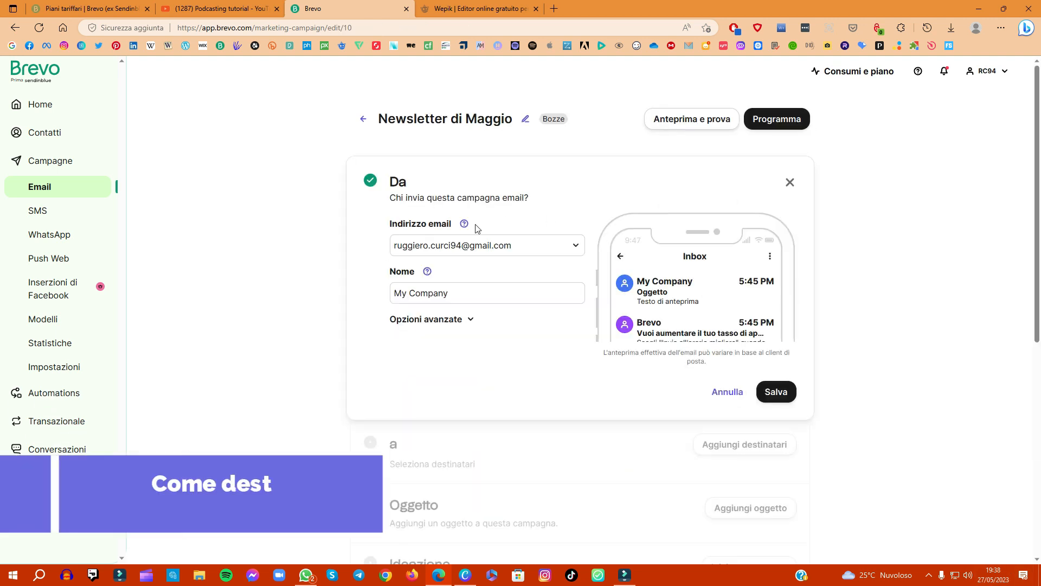
left_click_drag(466, 298, 373, 296)
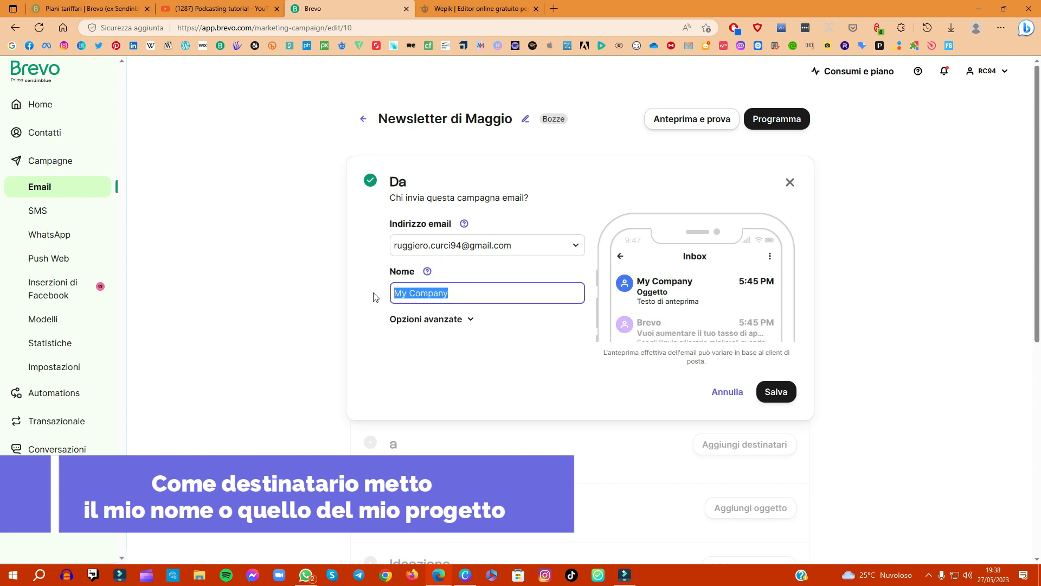
type("RC94 Tutorial")
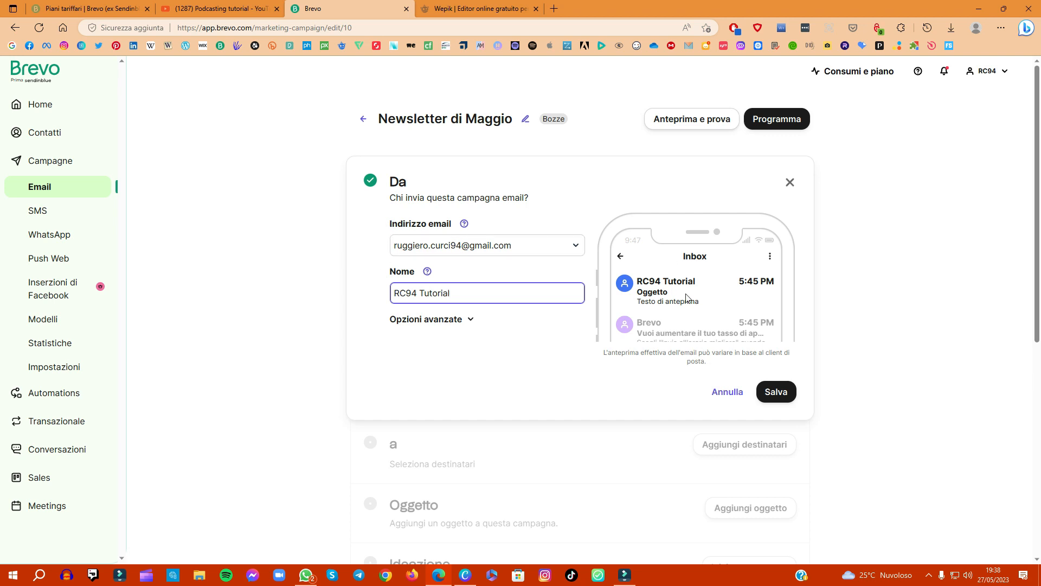
left_click(779, 390)
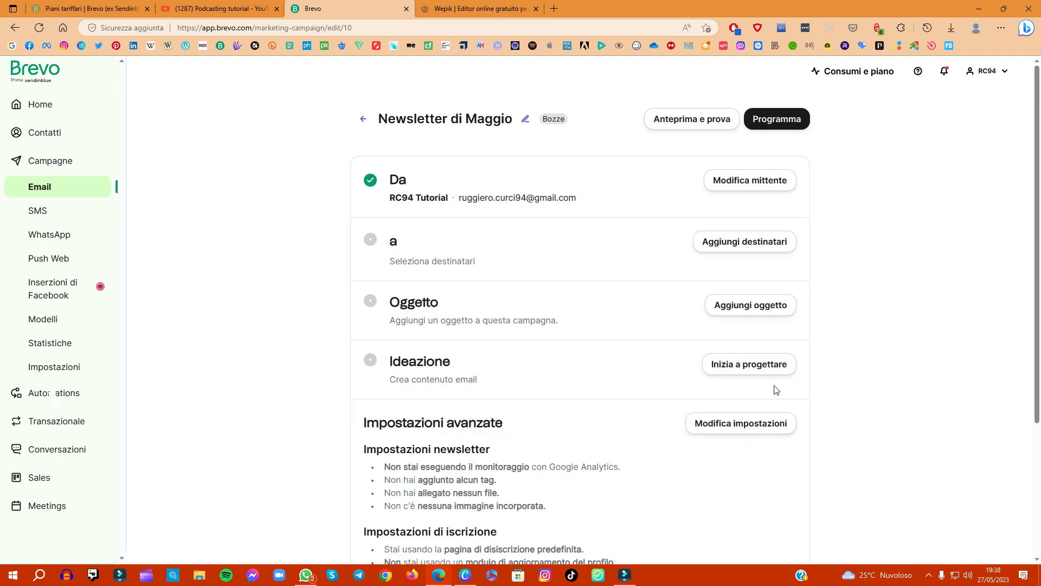
Step: Choose "La tua prima lista" as the campaign's recipient list and save the recipients
left_click(720, 251)
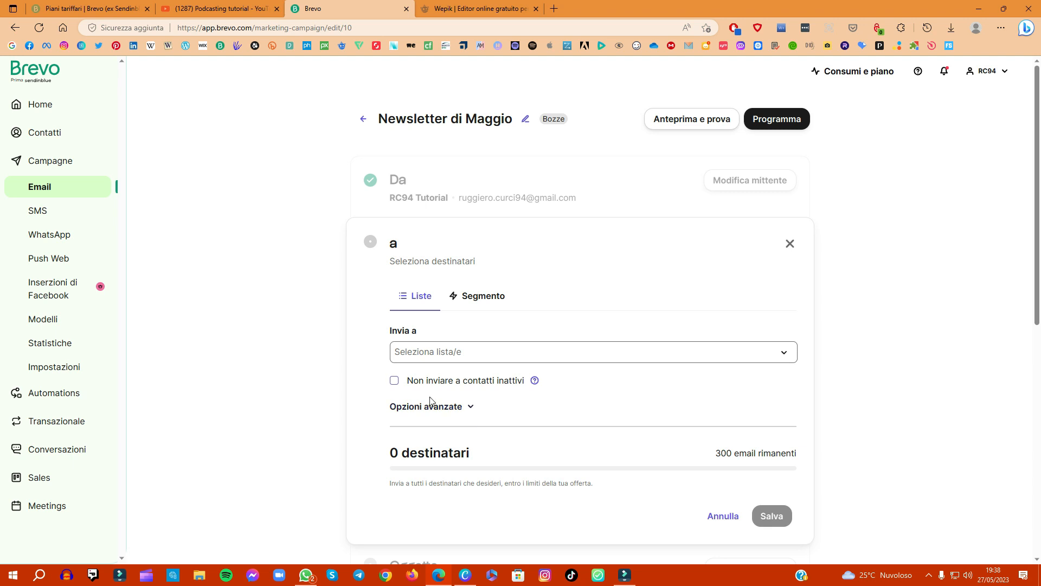
left_click(423, 353)
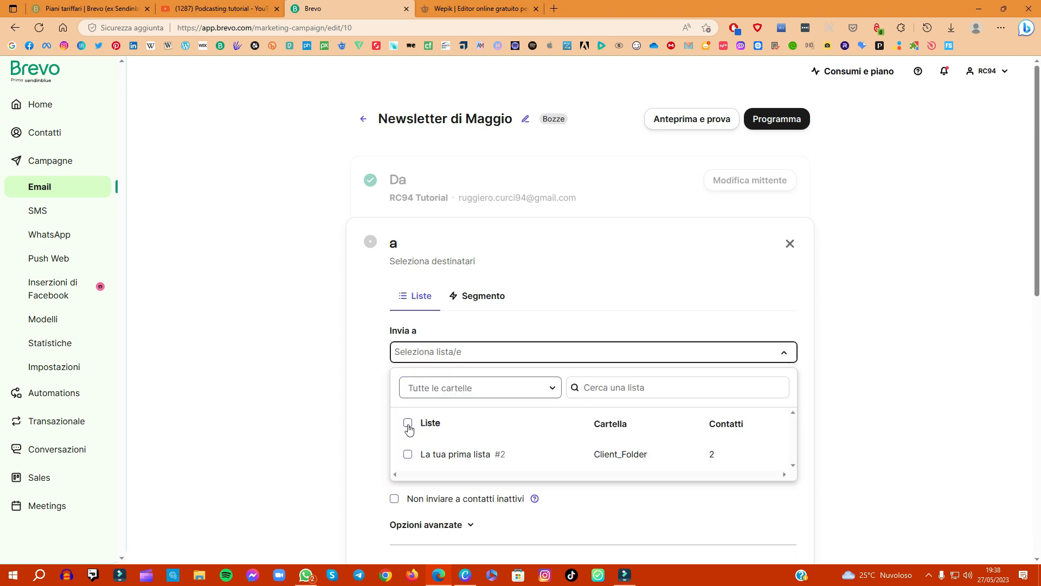
left_click(409, 456)
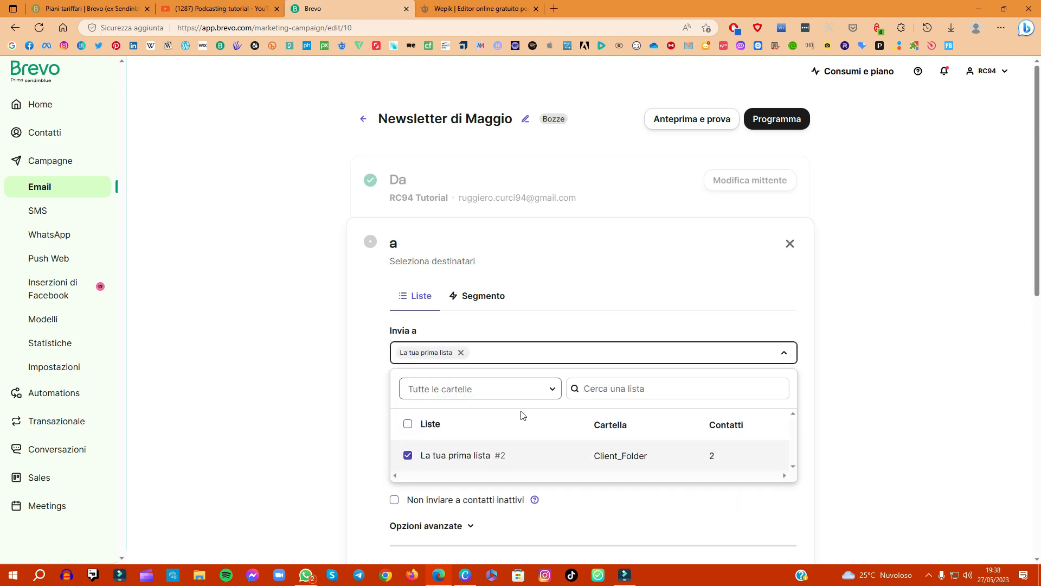
left_click(687, 315)
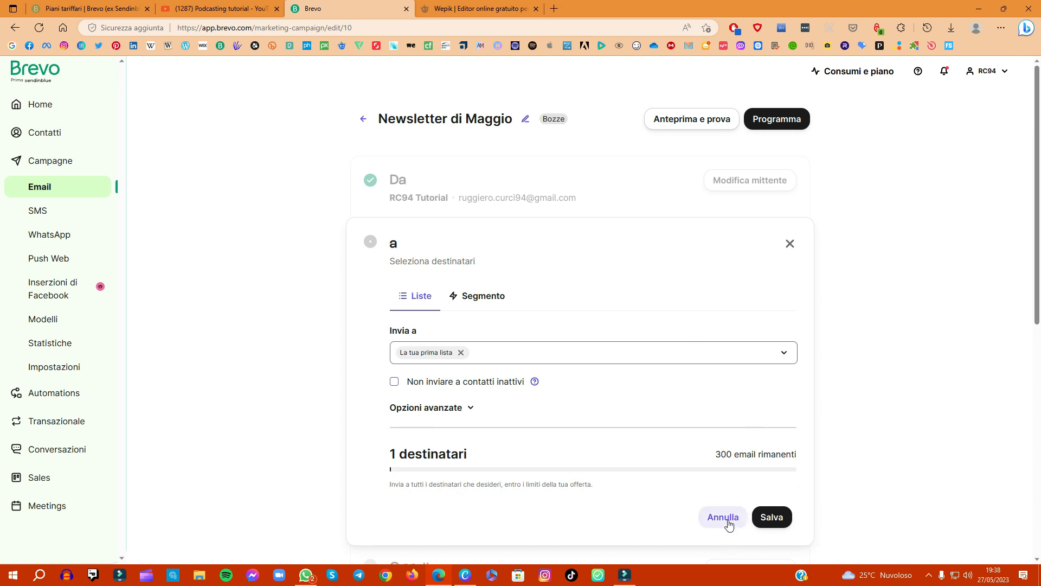
left_click(772, 520)
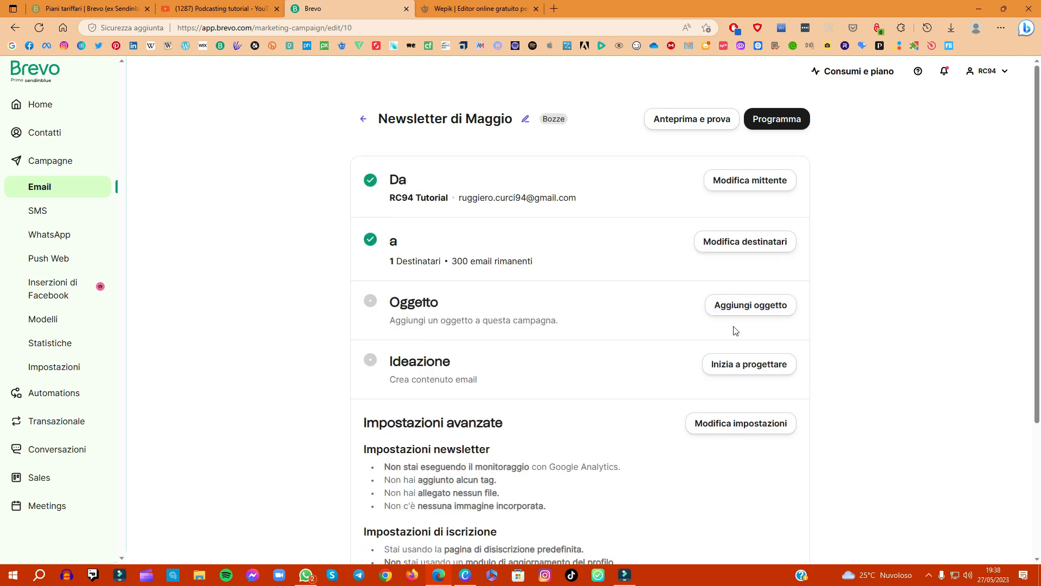
Step: Set the campaign's subject to "Newsletter di Maggio" with the preview text "Tutorial del mese" and save it
left_click(744, 310)
left_click(488, 382)
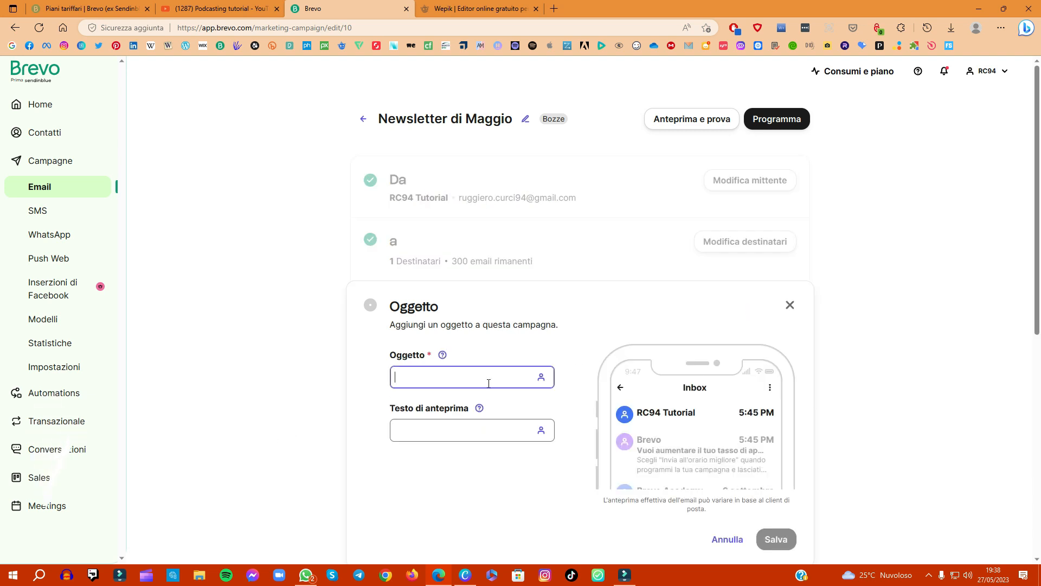
type("Neew")
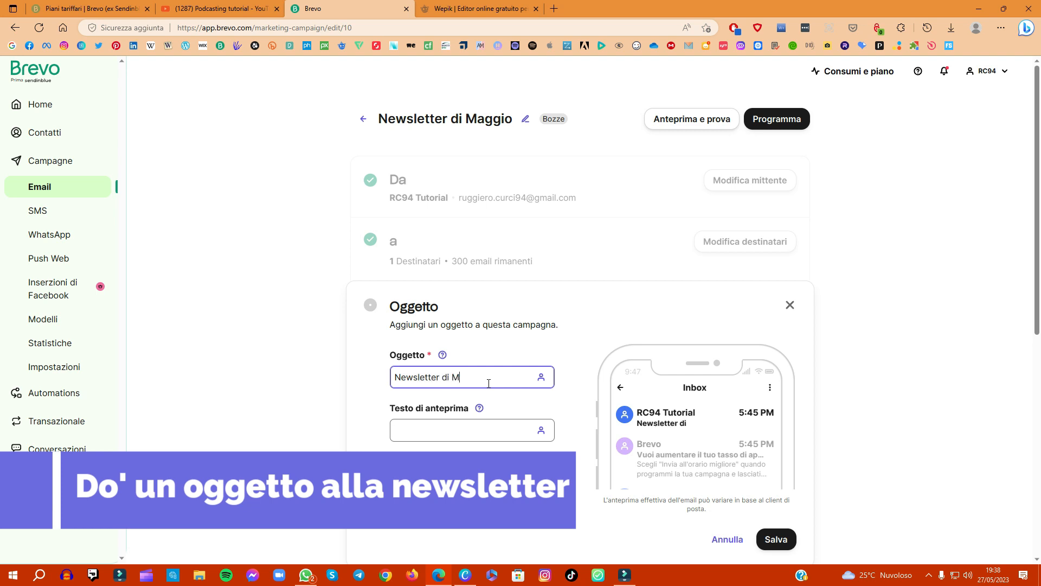
type("letter di Maggio")
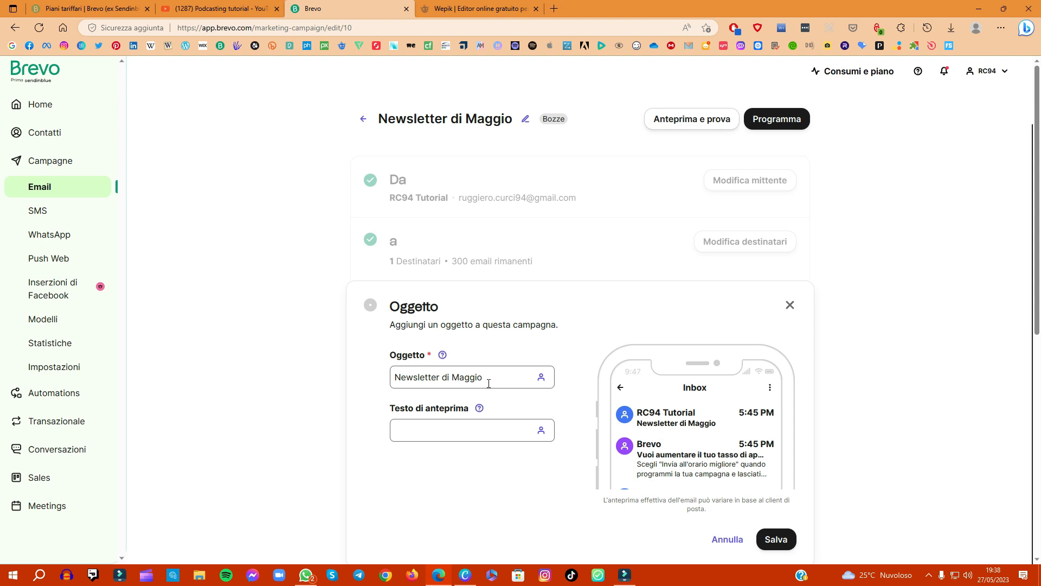
left_click(420, 428)
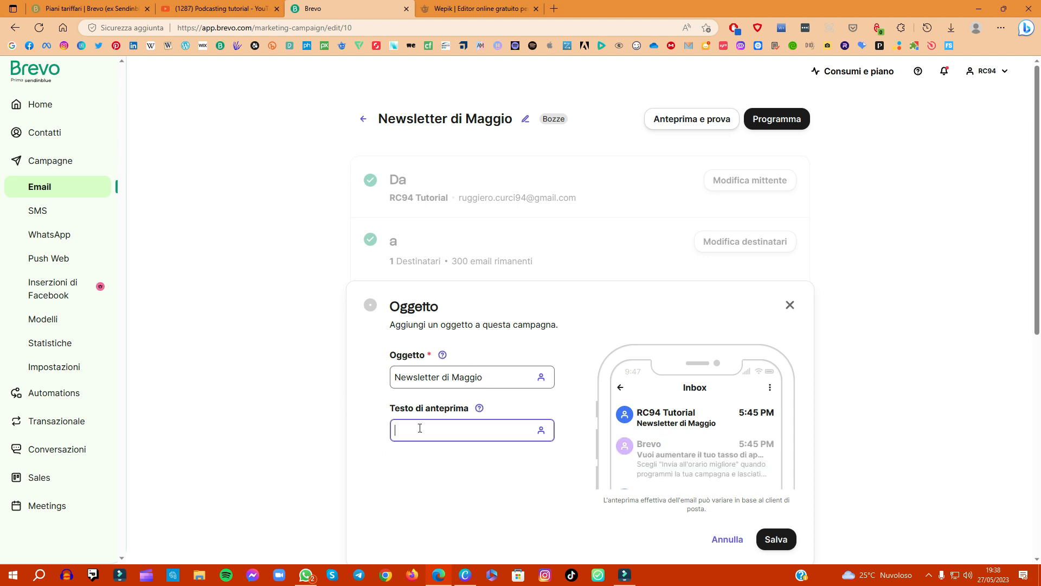
type("Tutorial")
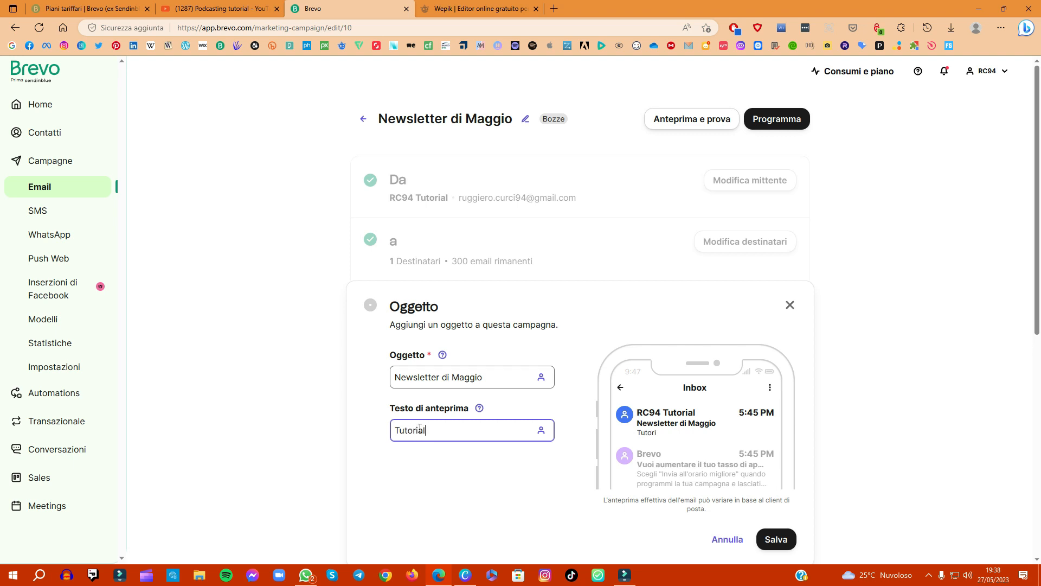
type(" del mew")
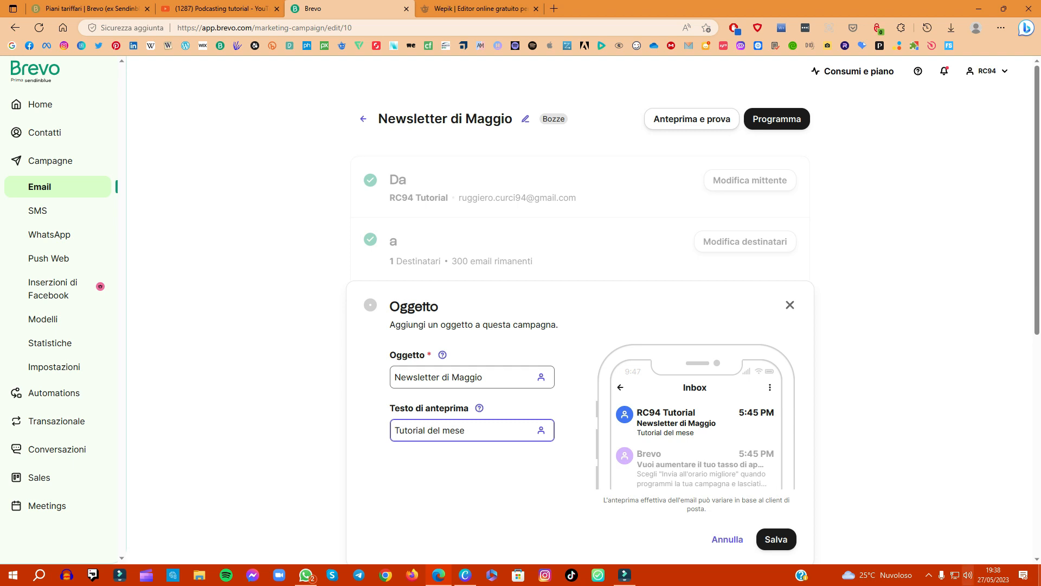
left_click(771, 539)
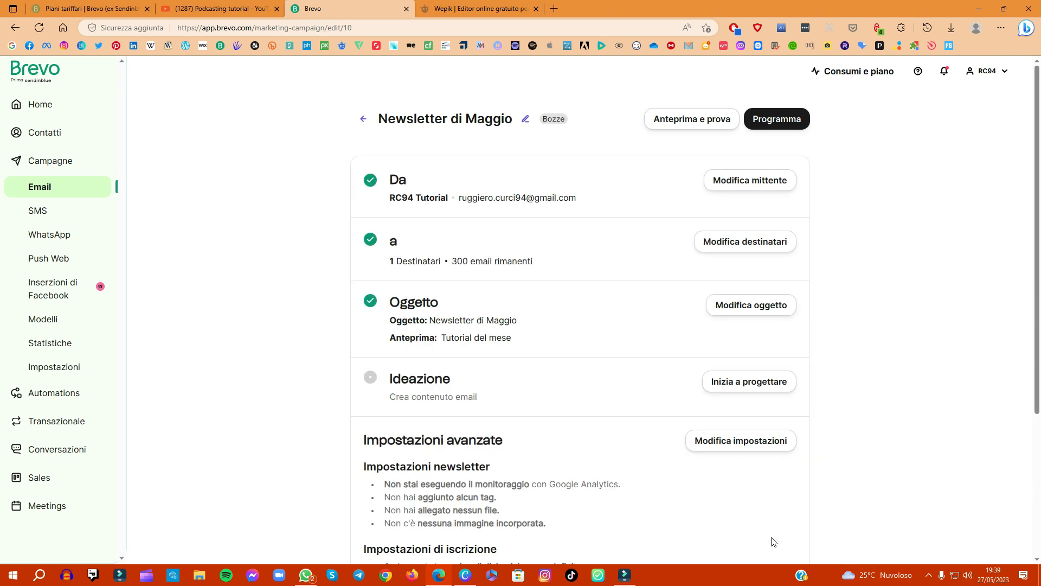
Step: Use the saved template "RC 94 Tutorial" as the campaign's design, then save and exit the editor
left_click(749, 381)
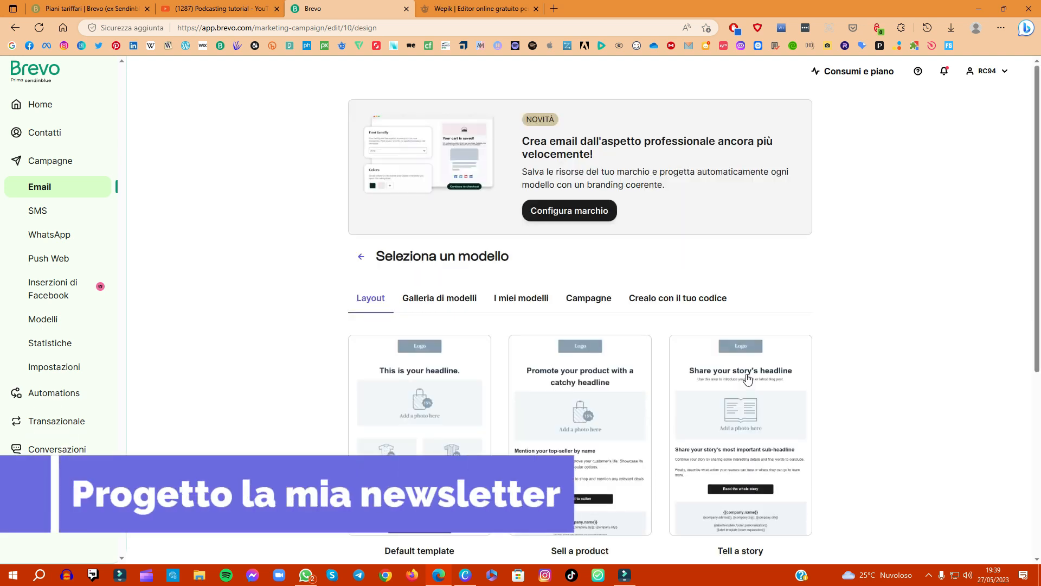
left_click(516, 299)
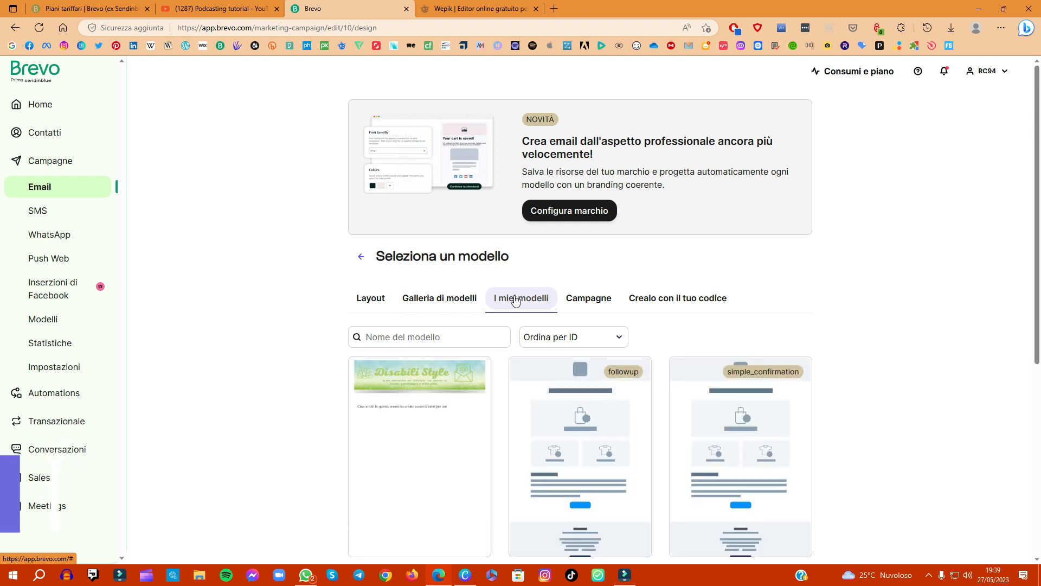
scroll(497, 325, "down", 3)
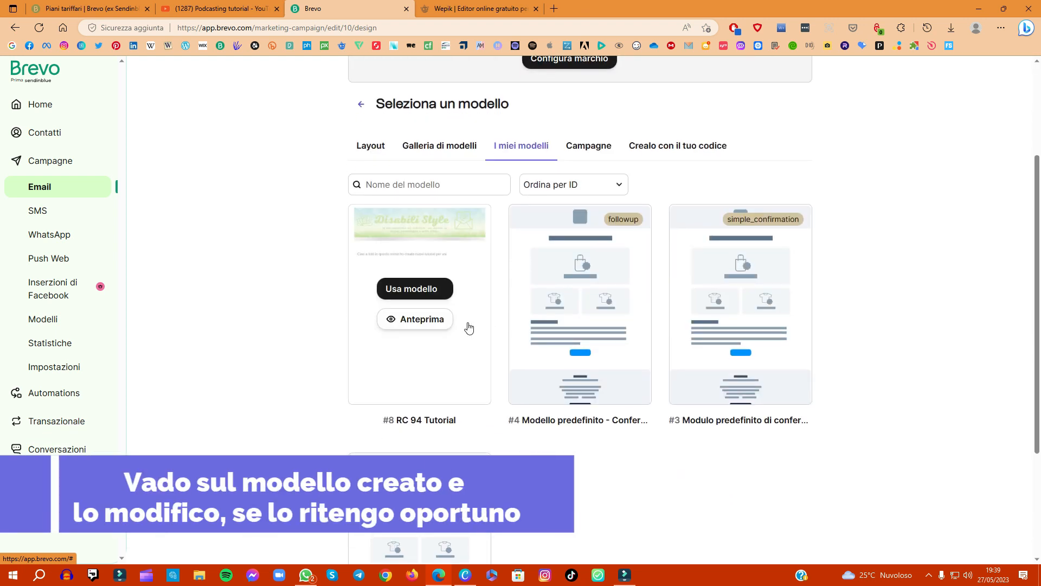
left_click(402, 287)
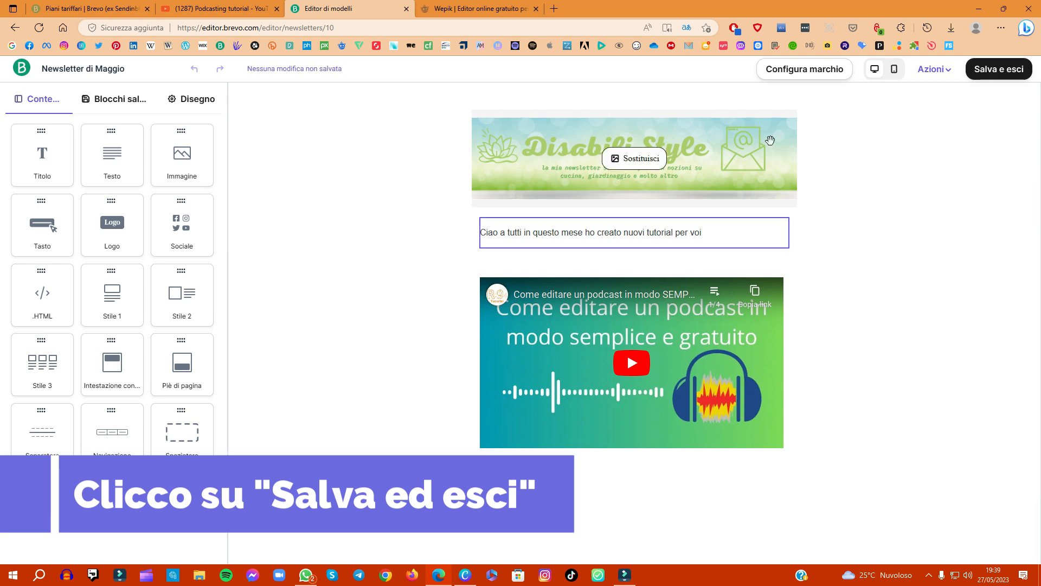
left_click(981, 68)
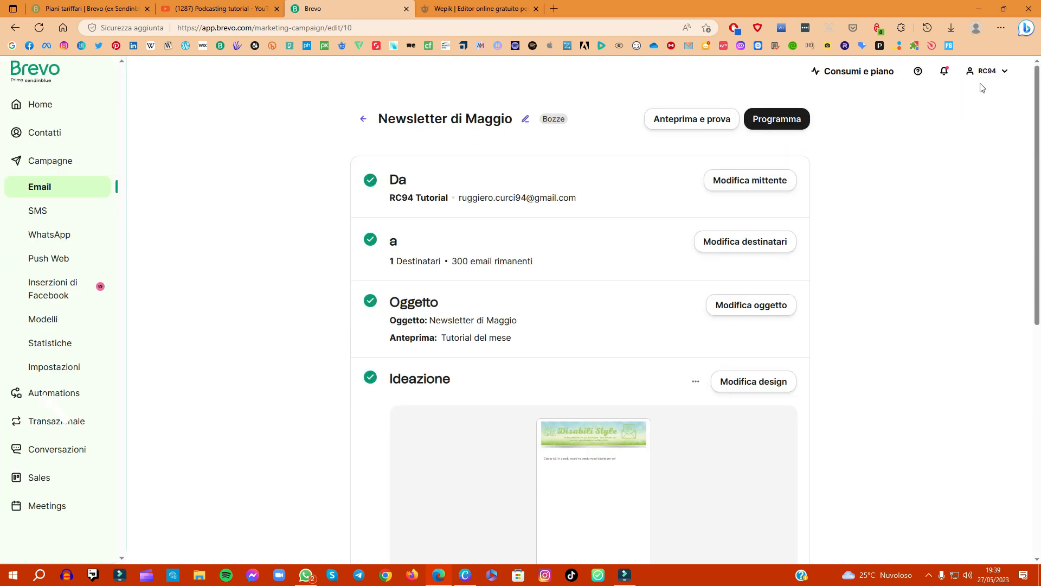
Step: Schedule the campaign to be sent on 29-05-2023 at 14:00
left_click(774, 120)
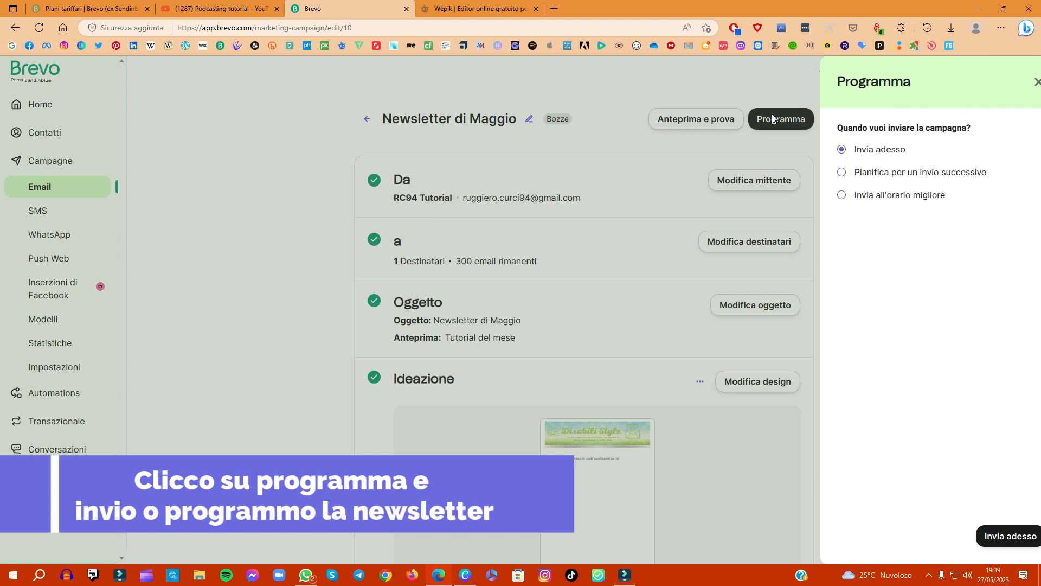
left_click(853, 174)
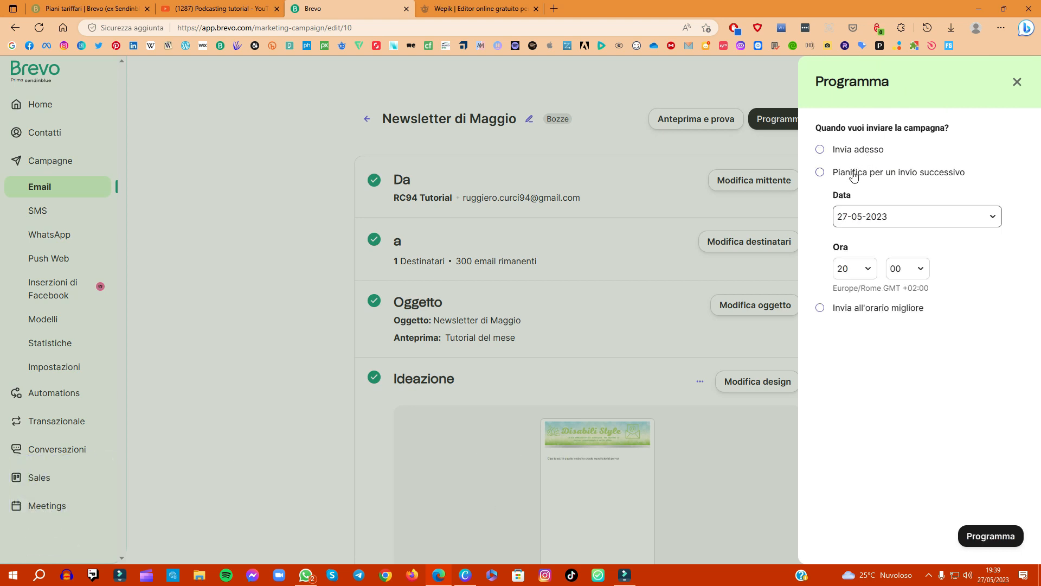
left_click(865, 228)
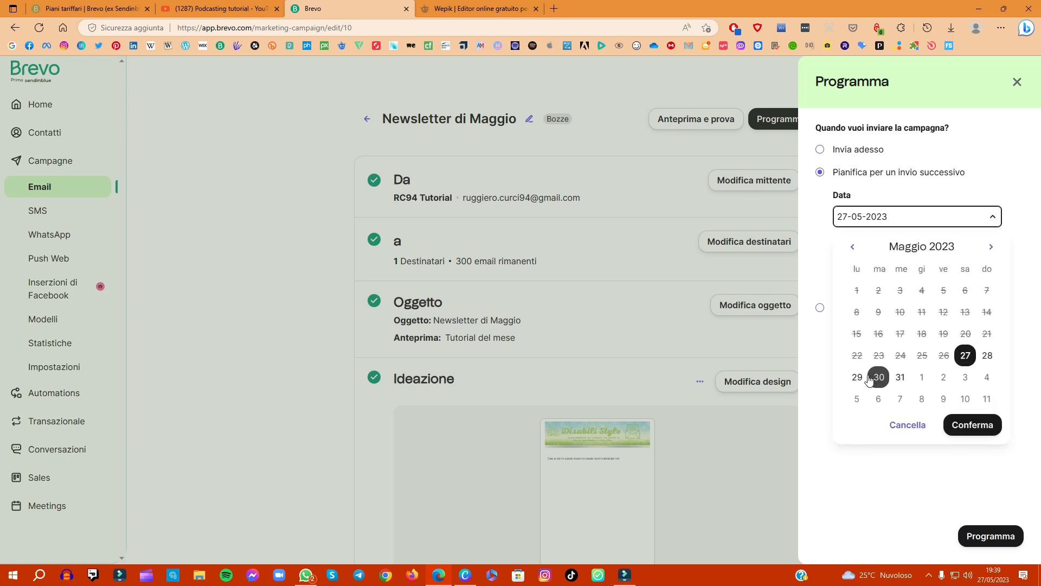
left_click(863, 378)
left_click(972, 428)
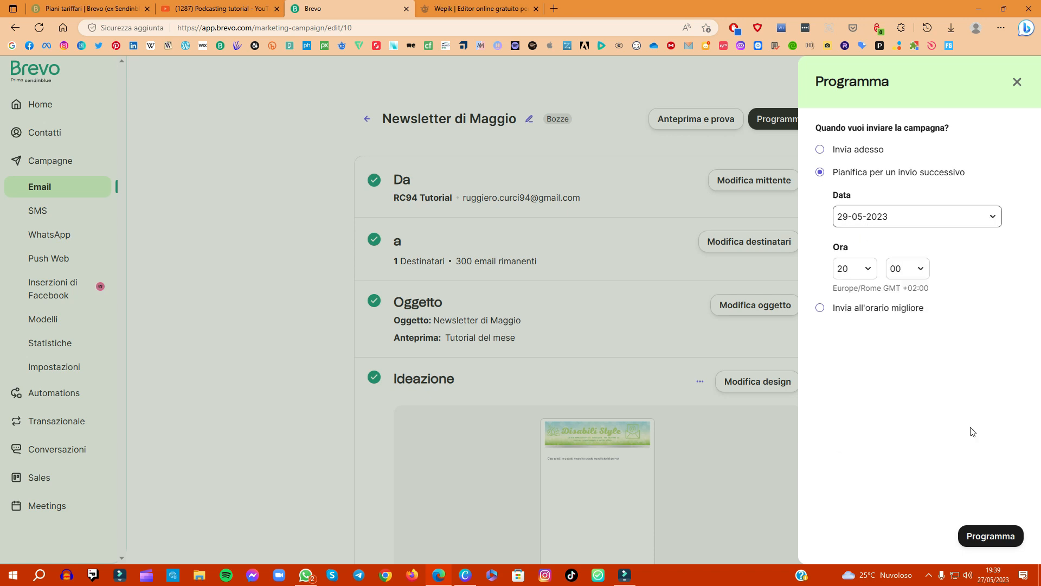
left_click(846, 268)
scroll(847, 401, "down", 2)
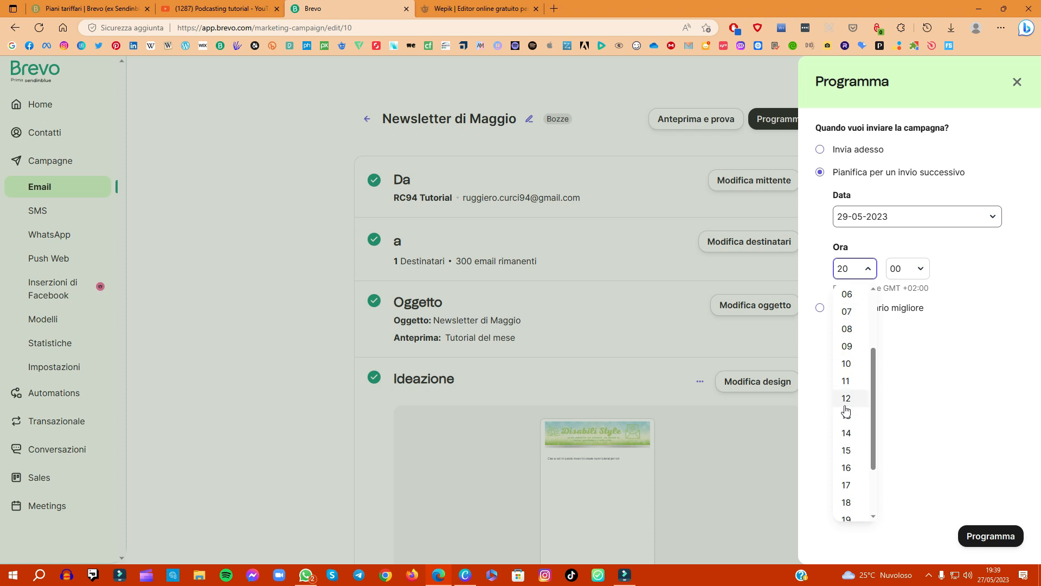
left_click(850, 434)
left_click(992, 535)
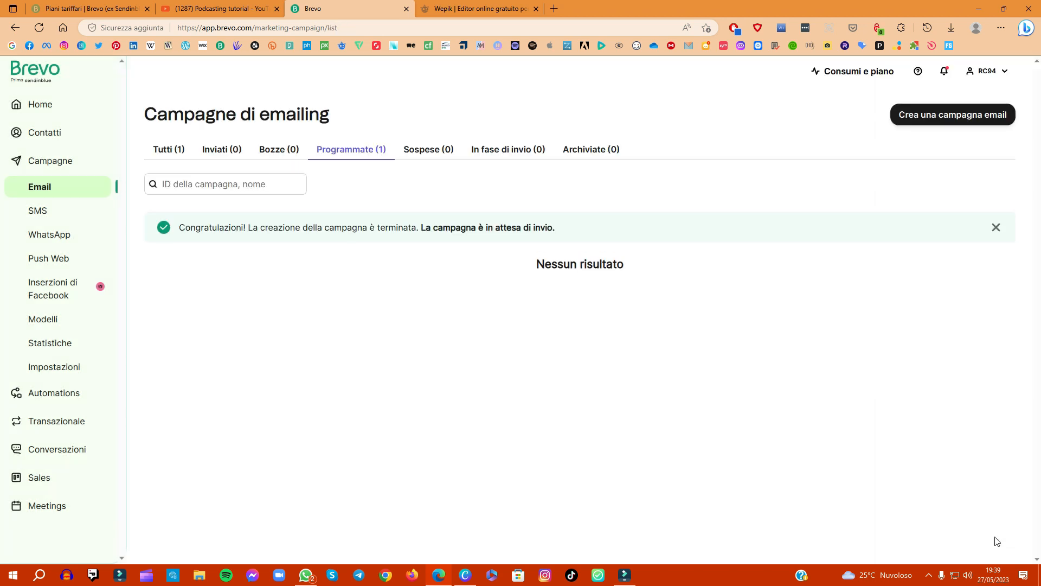